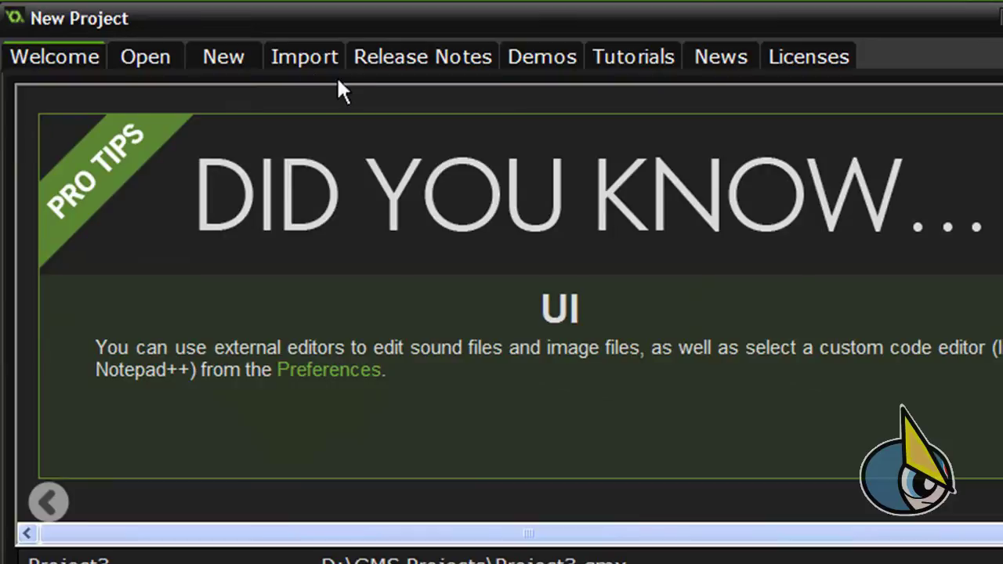
Create a new empty project named Project4 in D:\GMS Projects
click(237, 55)
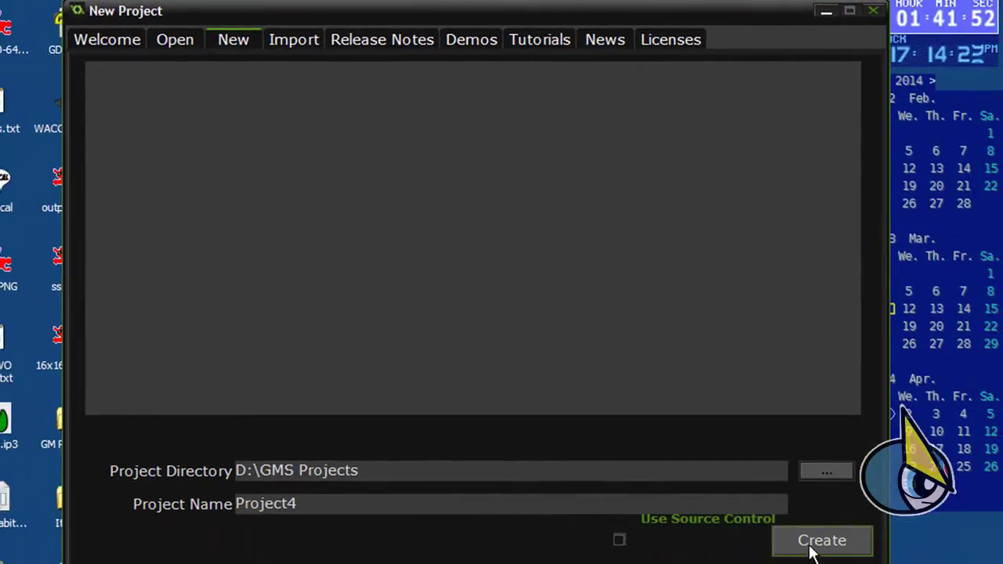
click(812, 549)
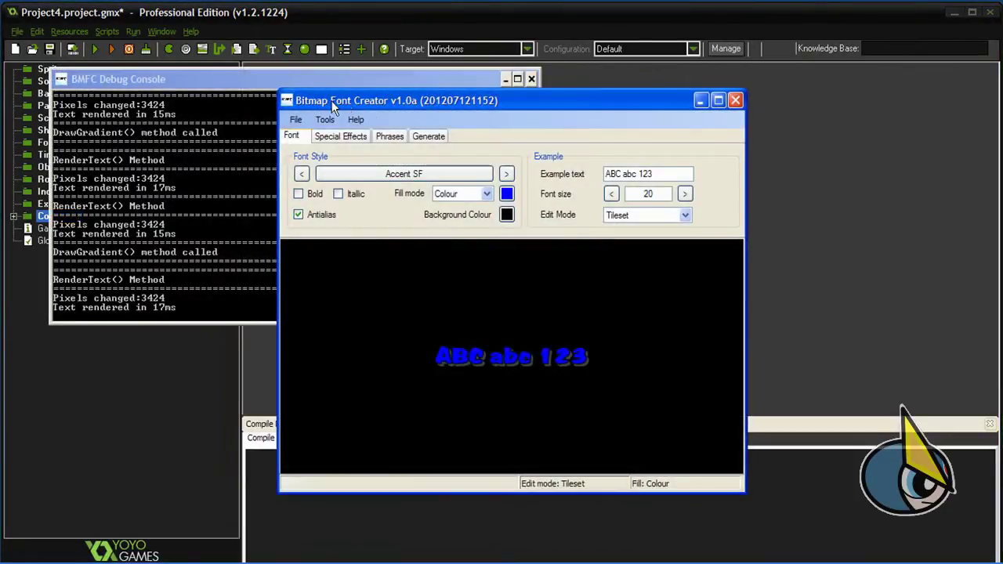
Preview several fonts in the font list and apply Balloonist SF to the sample text
drag(347, 100, 68, 10)
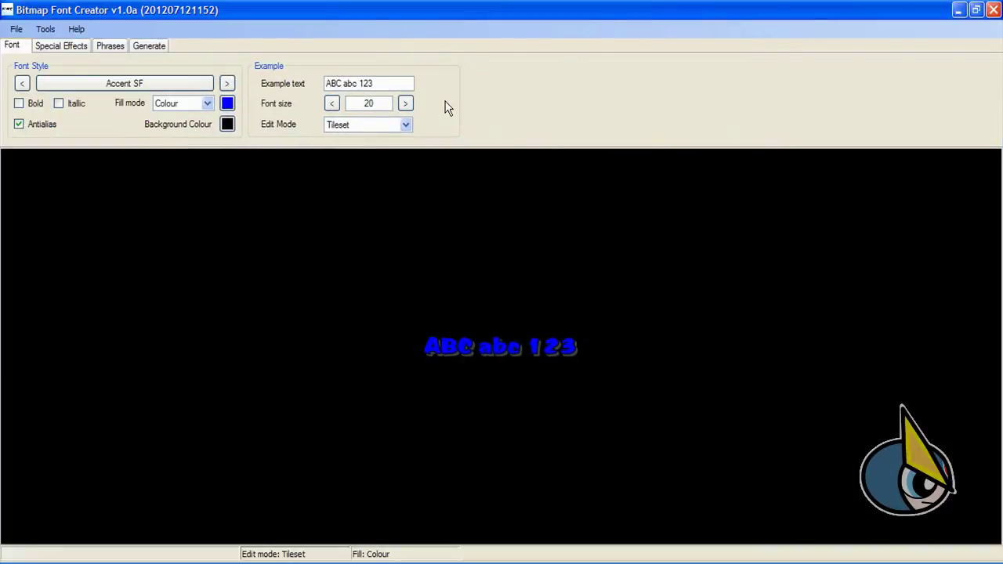
click(177, 81)
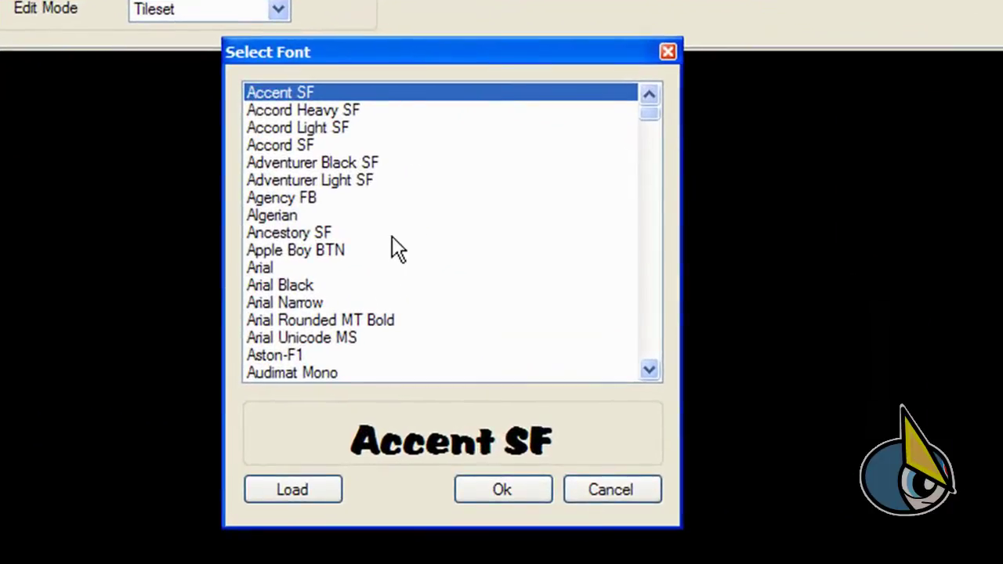
scroll(398, 249, down, 2)
click(290, 201)
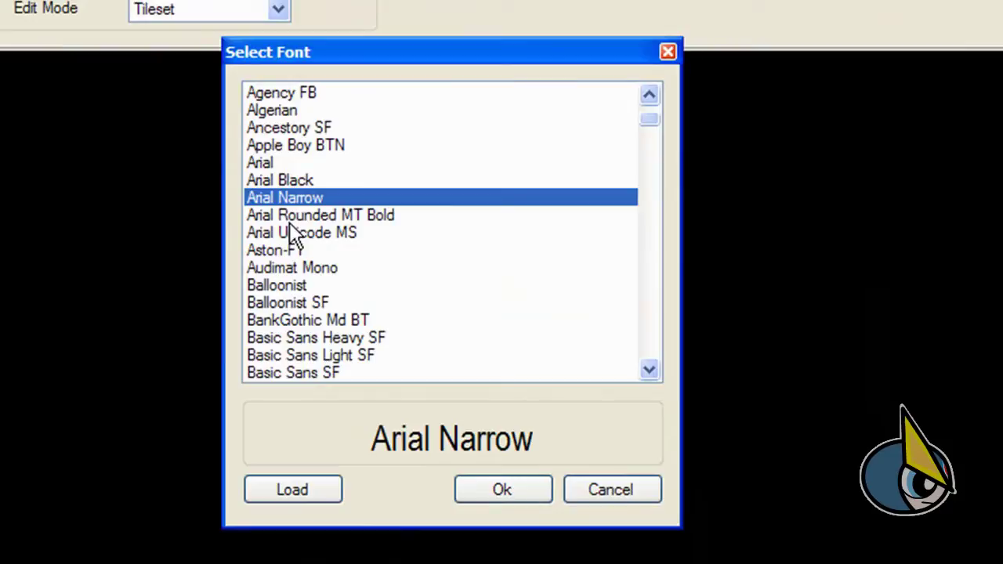
click(289, 249)
scroll(289, 261, down, 2)
click(289, 263)
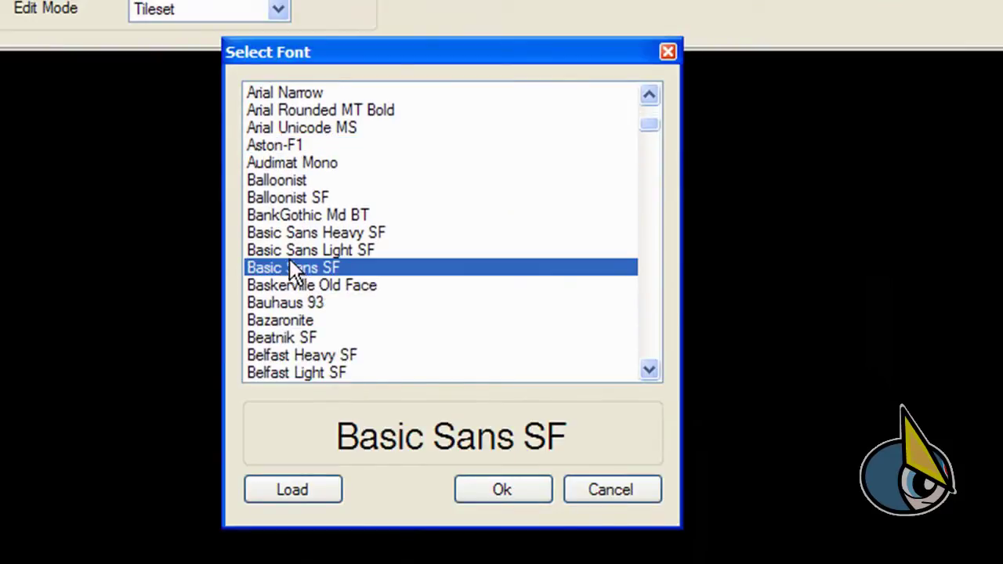
click(282, 148)
scroll(271, 223, down, 2)
scroll(270, 226, up, 3)
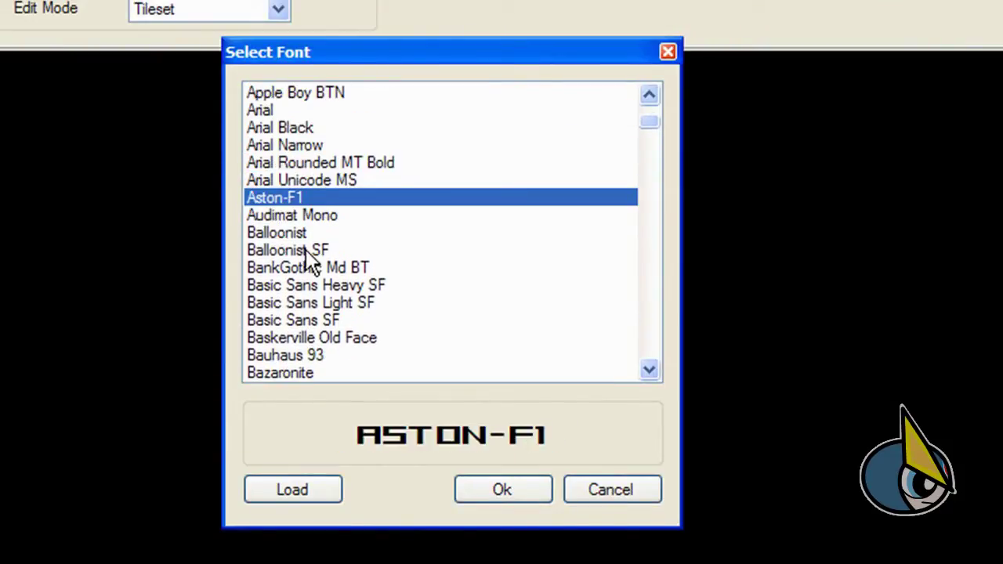
click(306, 250)
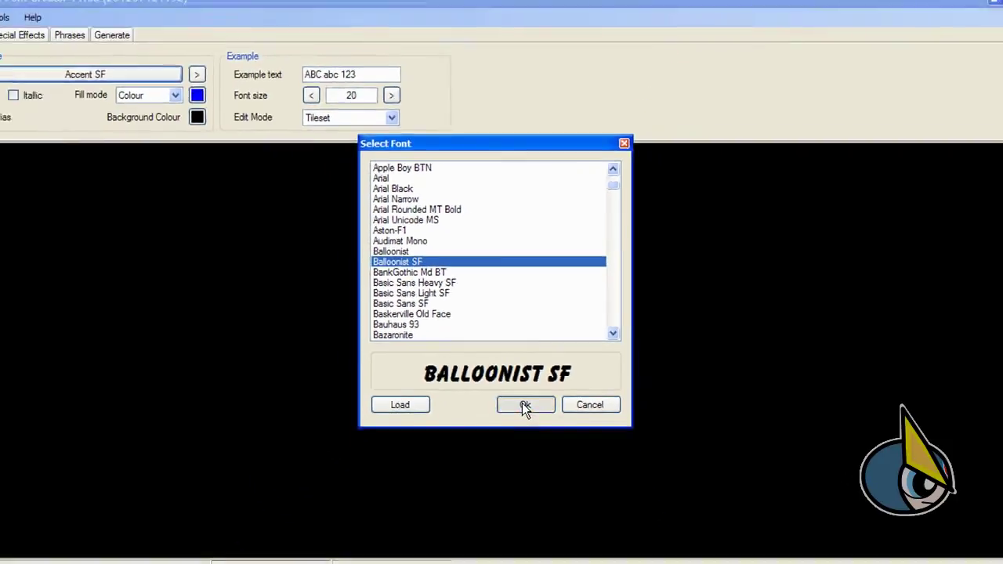
click(502, 489)
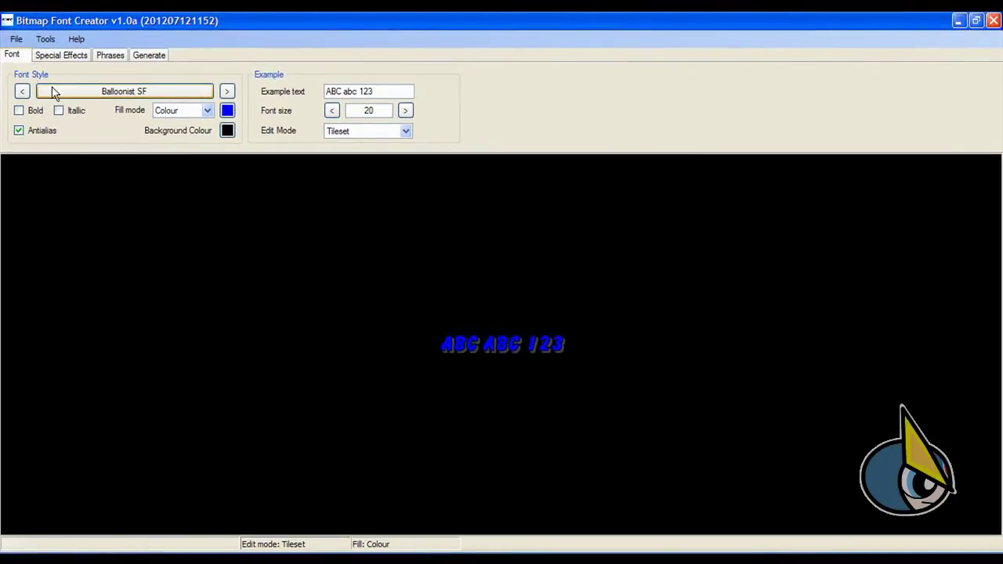
Set the font size to 50
double_click(383, 111)
text(50)
key(Return)
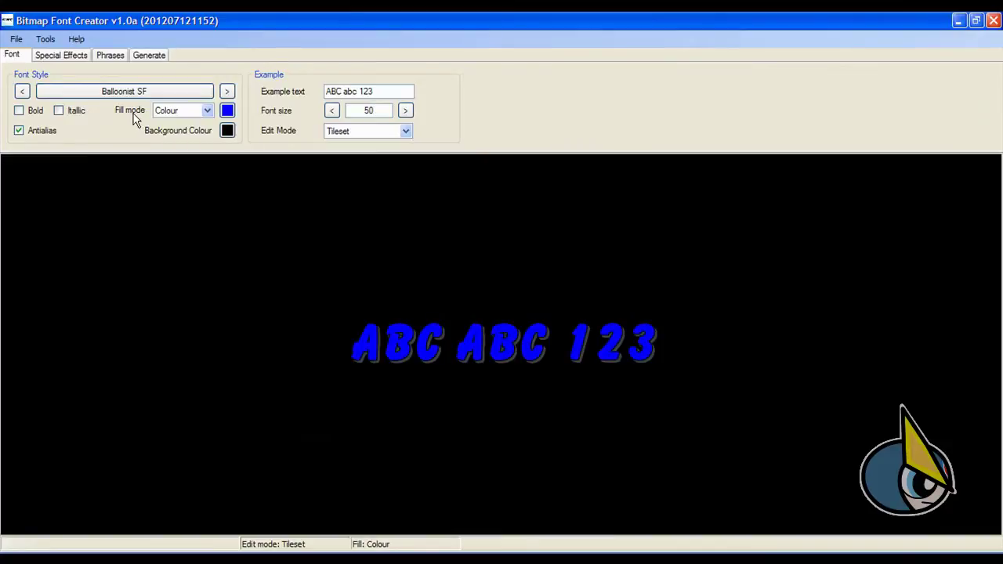
Switch the fill mode to Gradient, keeping the default Gradient 1 colours
click(207, 111)
click(208, 114)
click(207, 114)
click(196, 130)
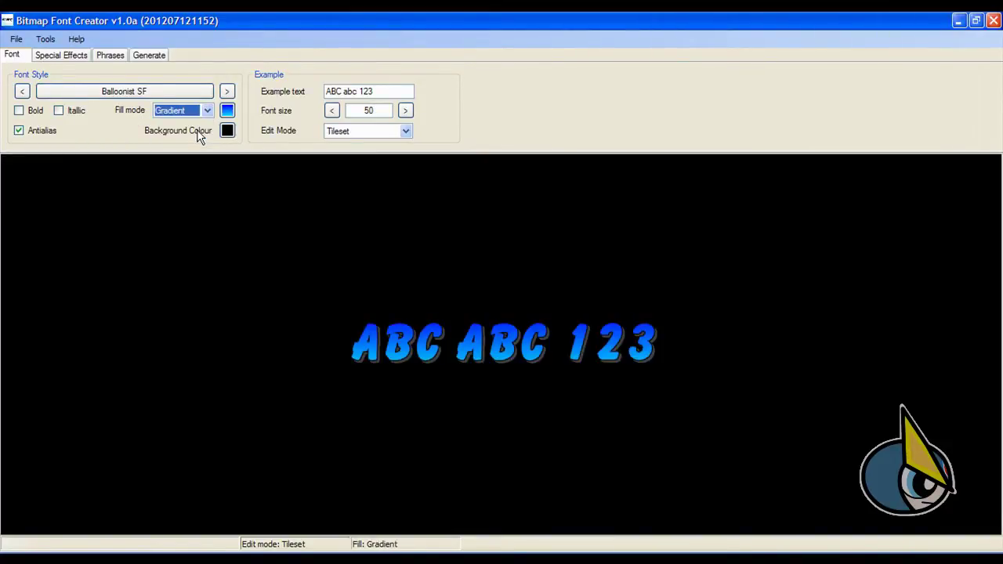
click(208, 110)
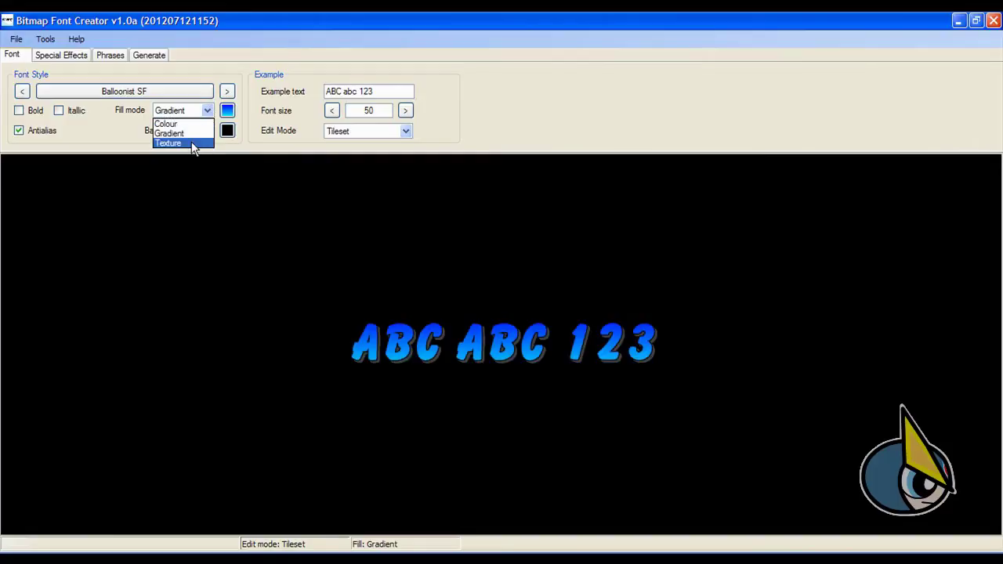
click(192, 144)
click(207, 111)
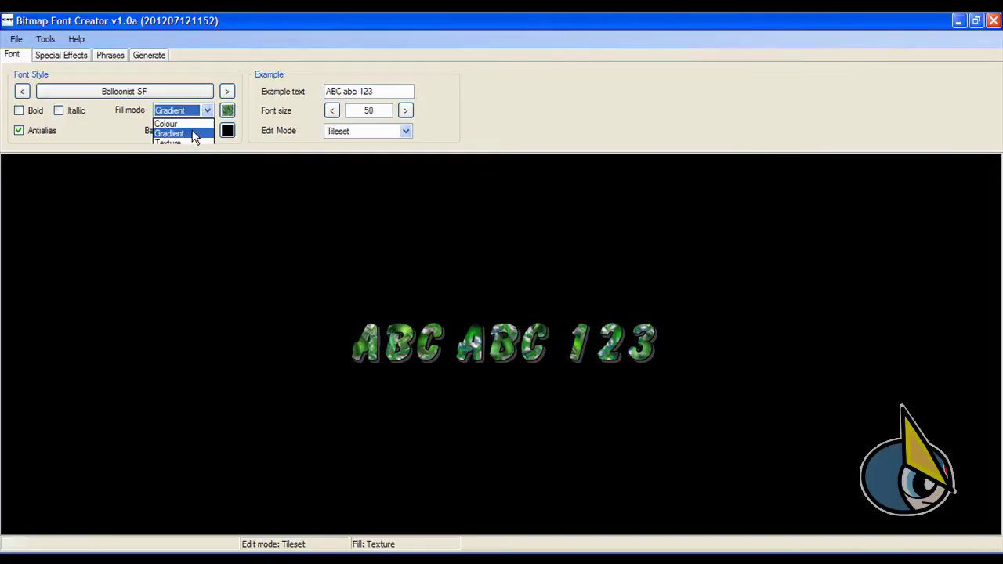
click(193, 134)
click(227, 111)
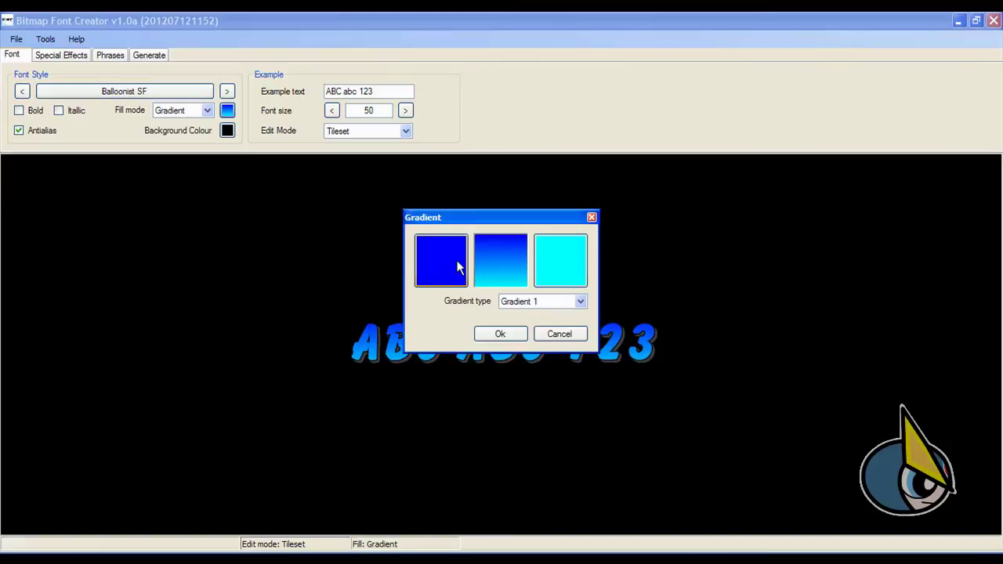
click(581, 302)
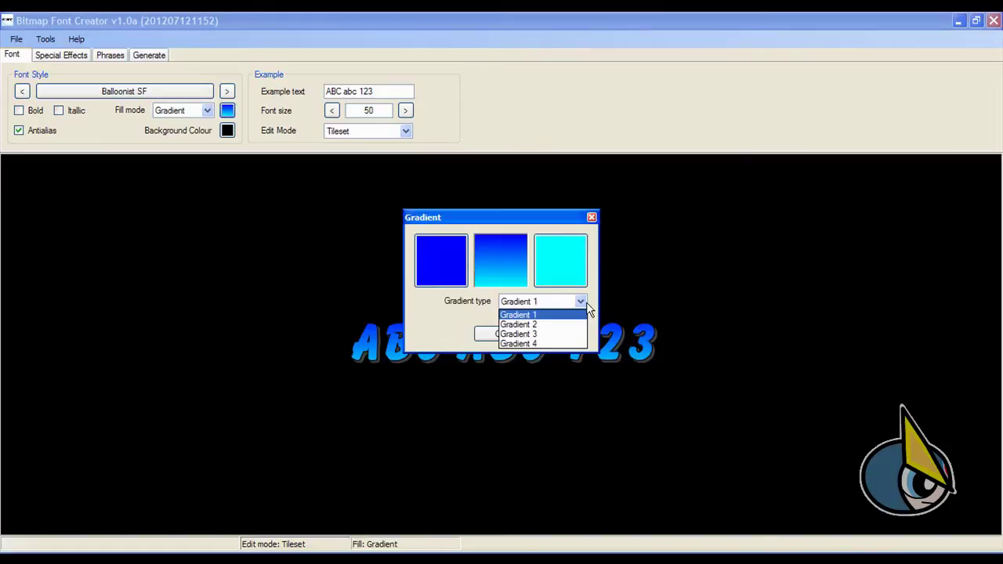
click(587, 303)
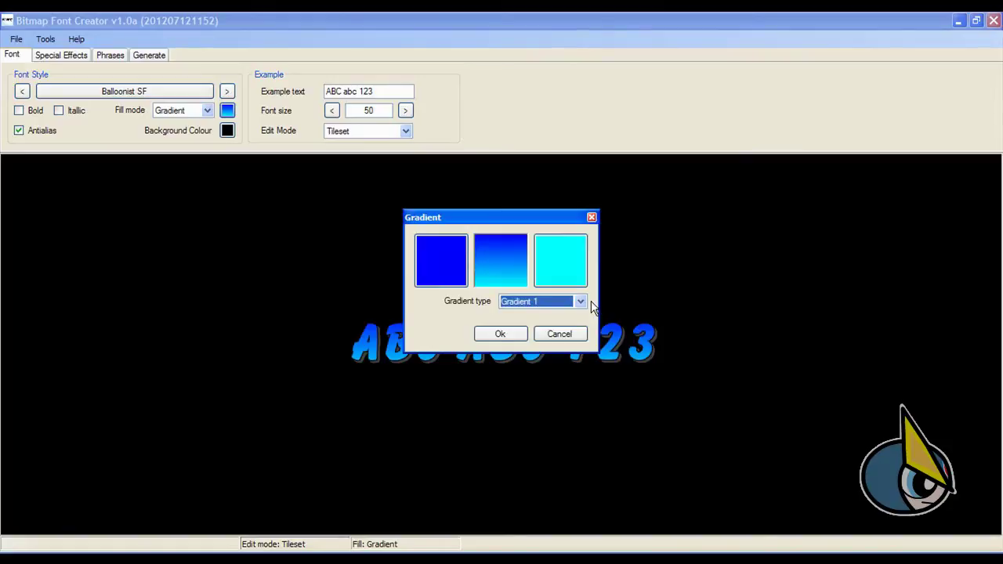
click(557, 335)
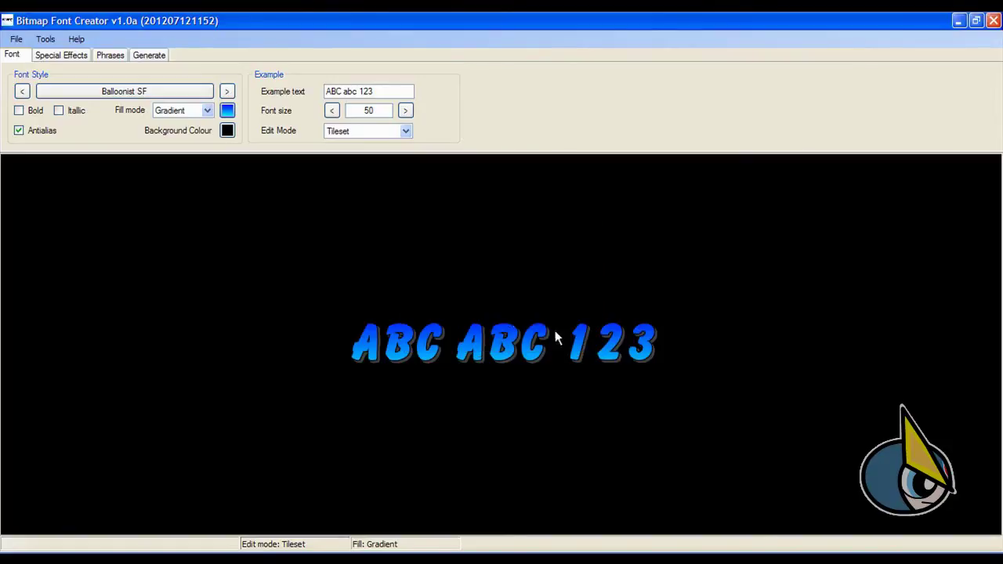
Set the text outline thickness to 4 under Special Effects
click(54, 60)
click(17, 88)
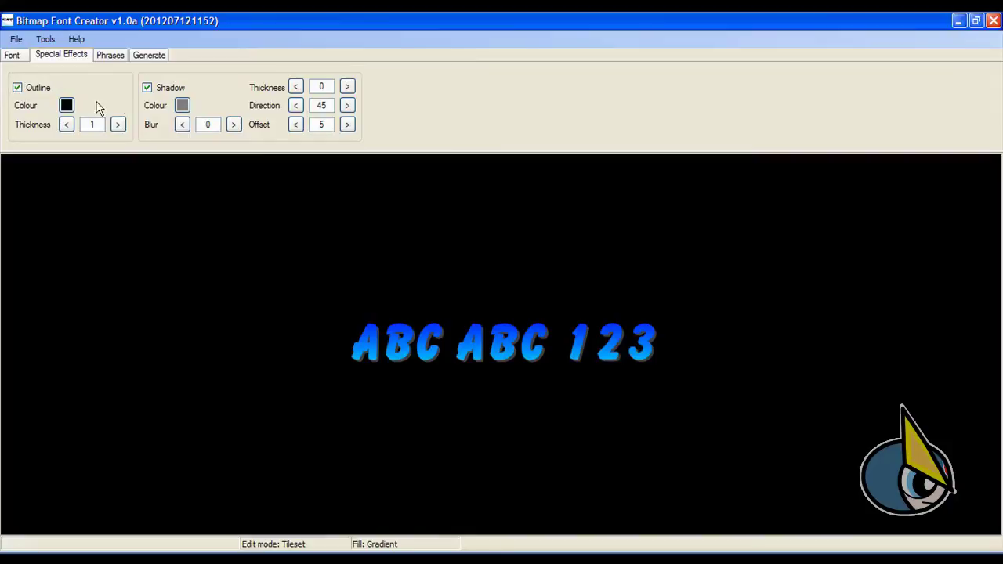
click(148, 89)
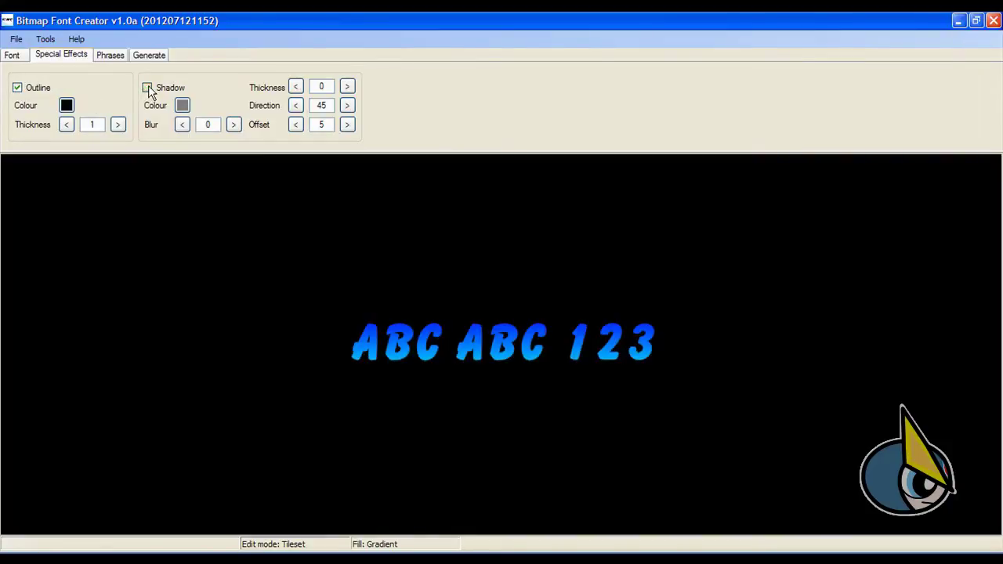
click(148, 89)
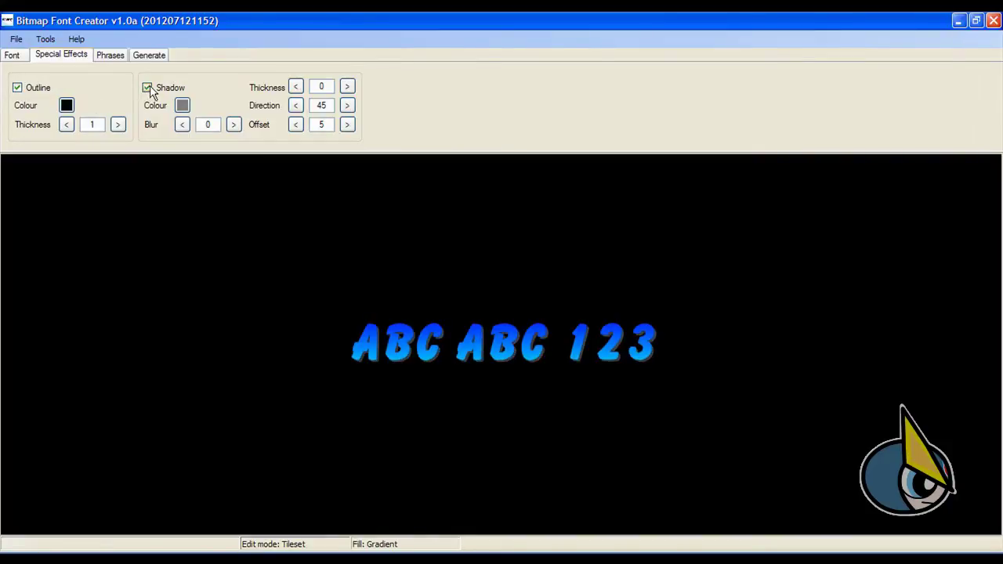
click(117, 126)
click(118, 125)
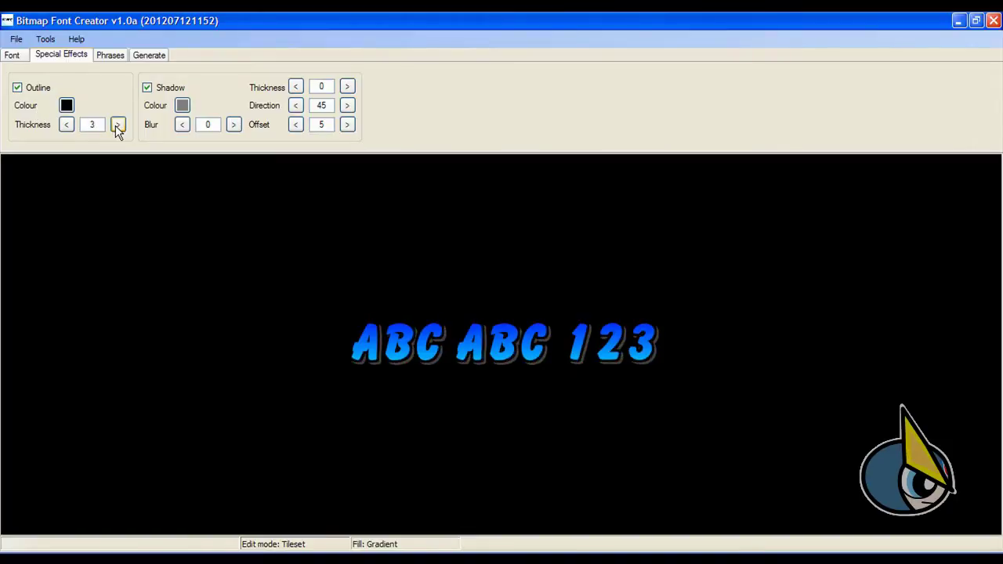
click(117, 125)
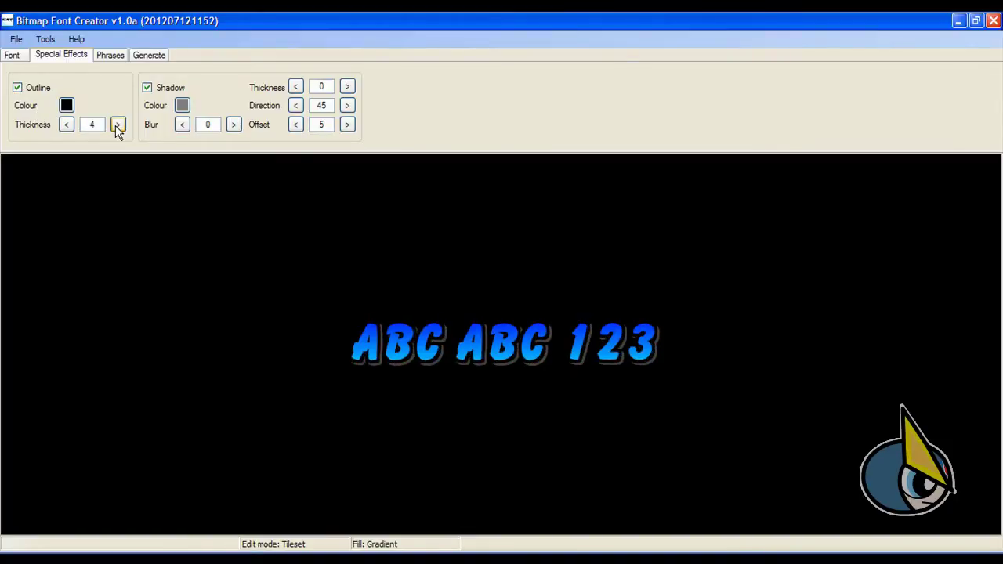
click(117, 126)
click(67, 125)
Turn off the drop shadow on the text
click(148, 87)
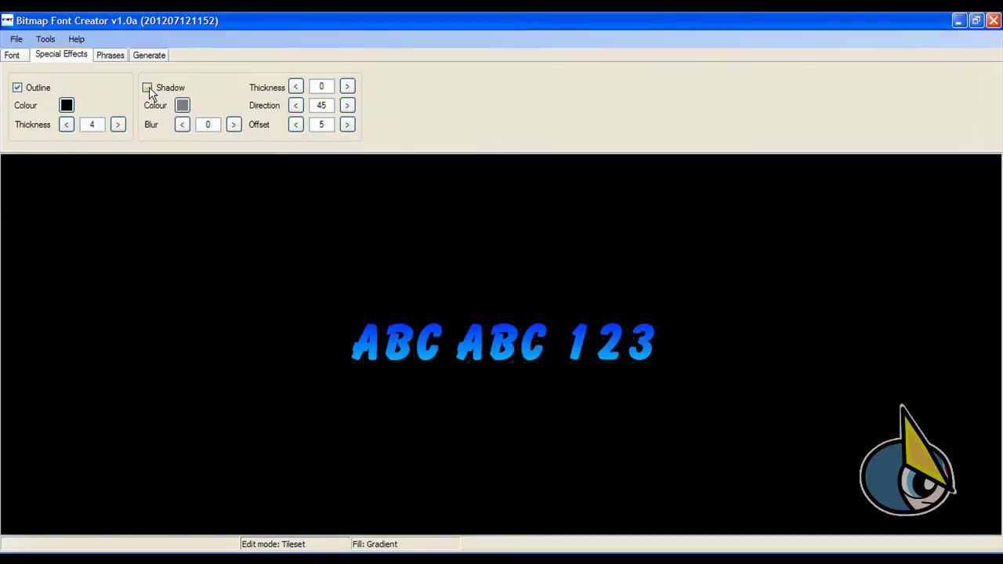
click(110, 55)
click(76, 57)
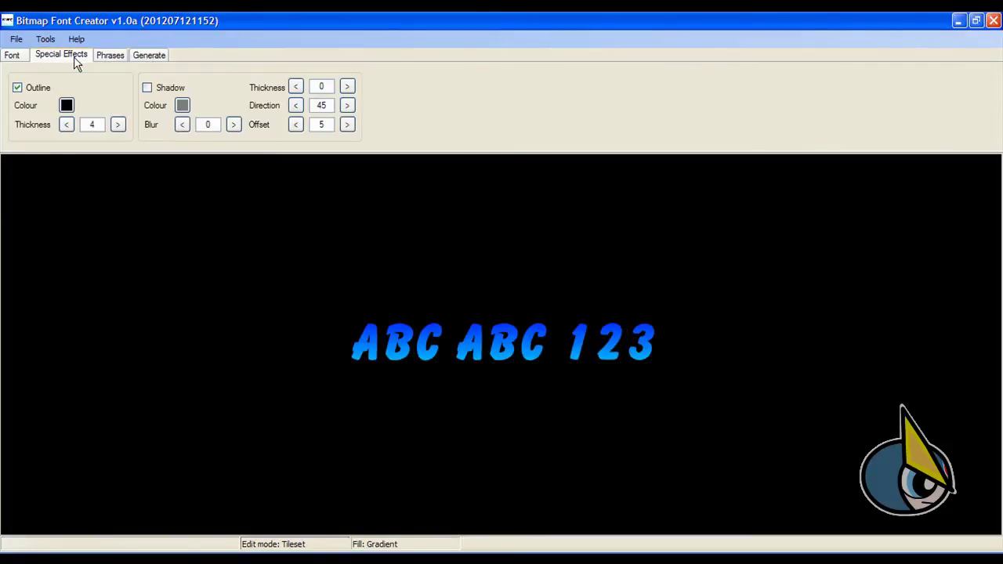
click(145, 56)
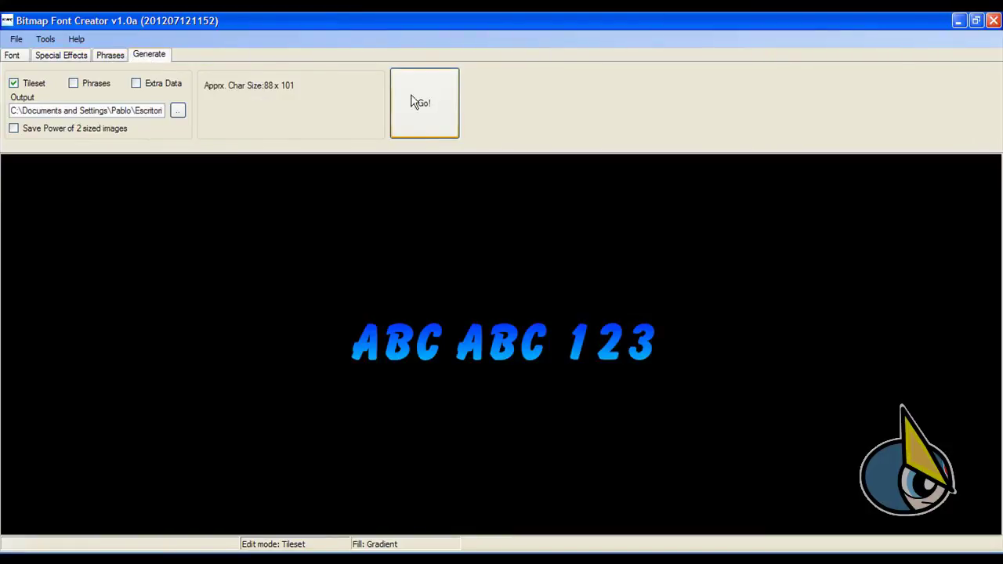
Generate the tileset image with Go!, then minimize Bitmap Font Creator
click(449, 107)
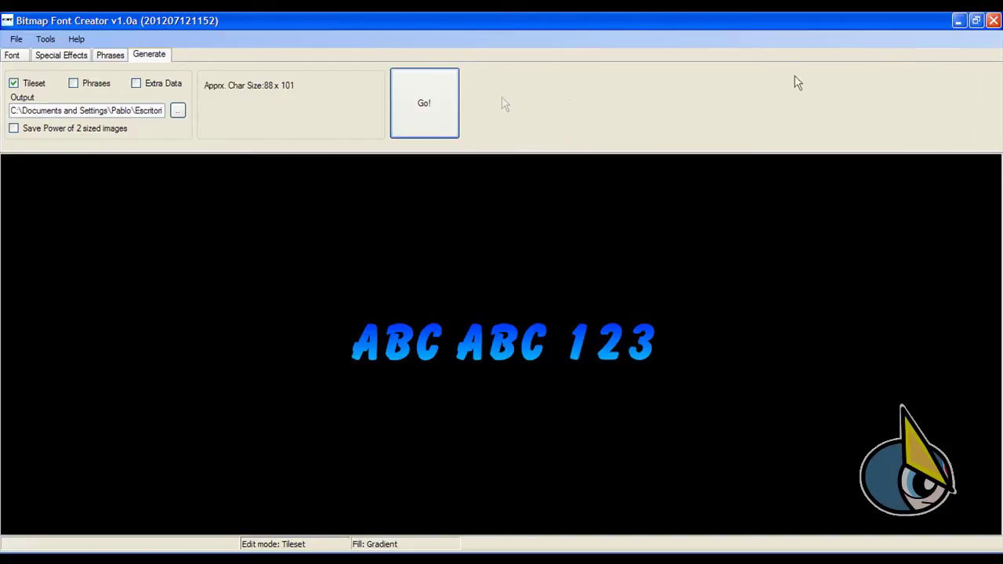
click(959, 20)
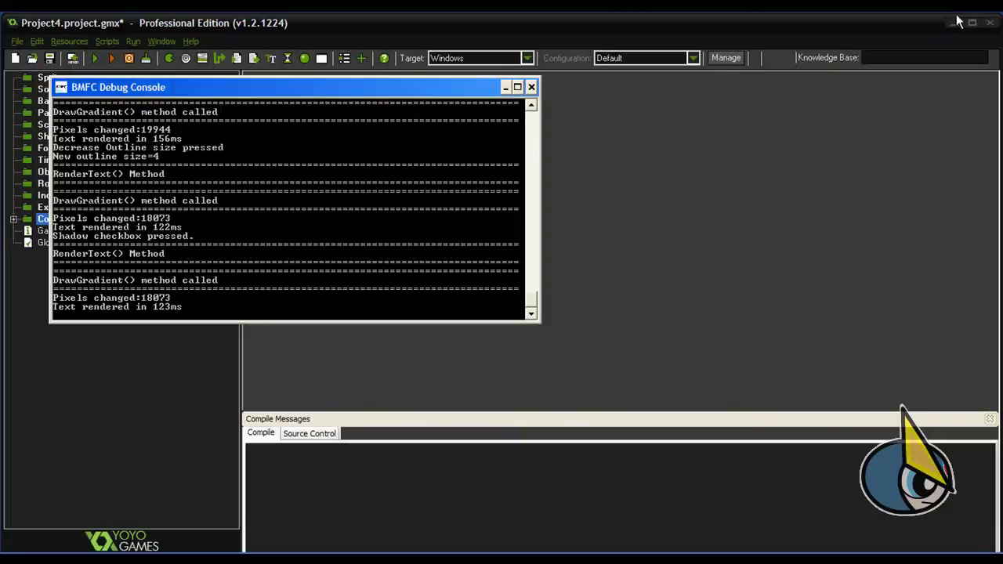
Create a new sprite, sprite0, in the Sprites group and open it in the Sprite Editor
click(505, 87)
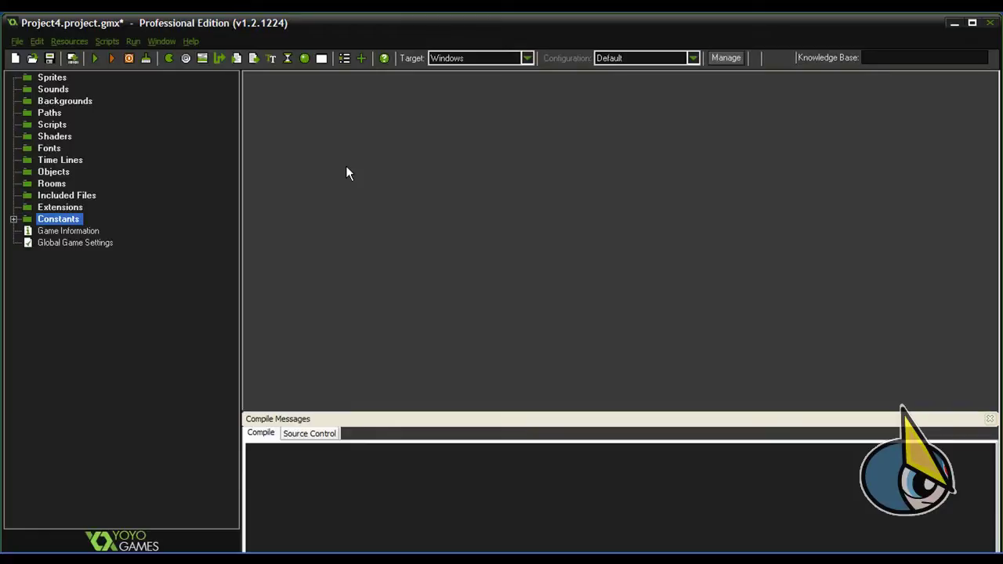
click(55, 78)
right_click(59, 78)
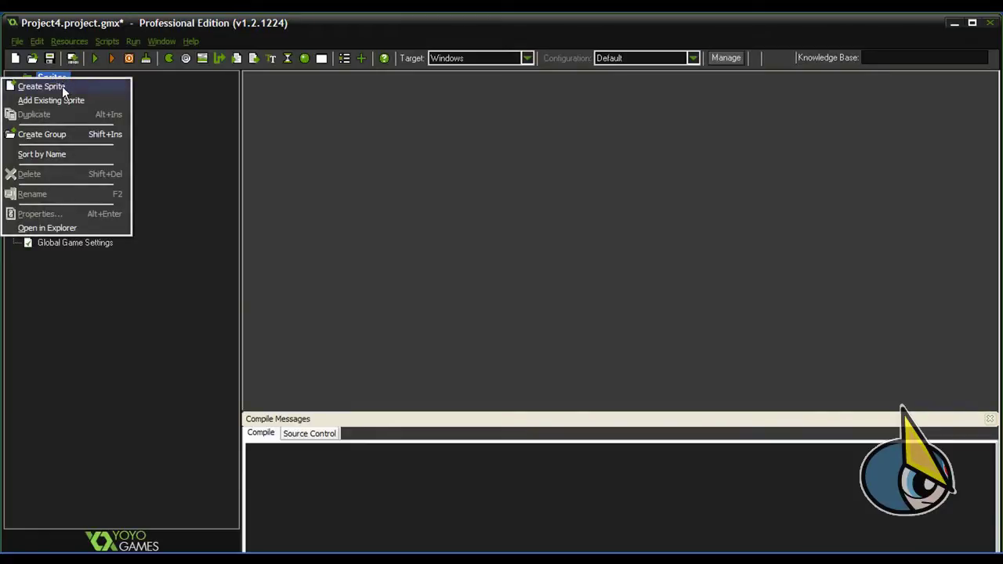
click(62, 86)
drag(409, 107, 454, 124)
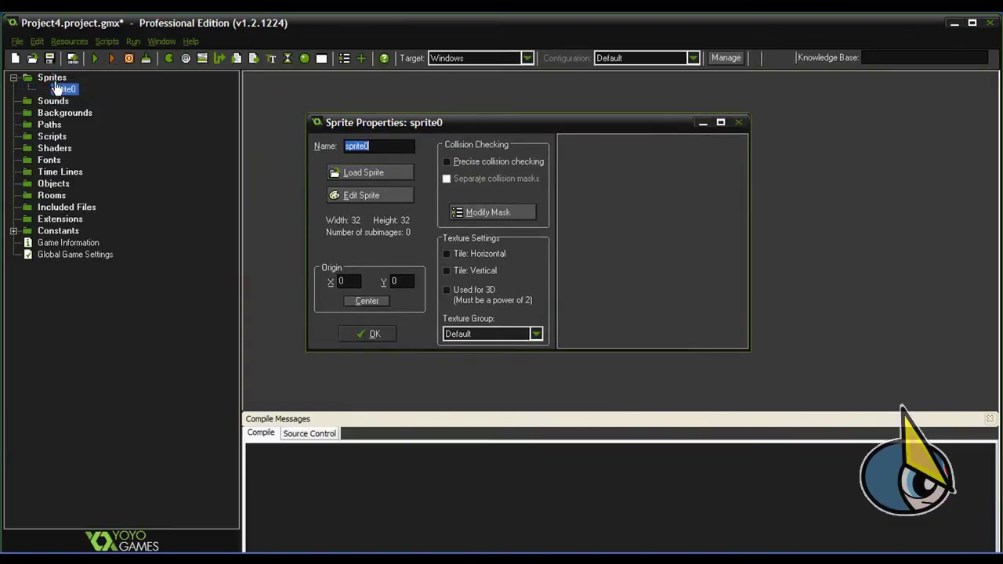
click(371, 199)
Load output.png via Create from Strip with Smooth Edges enabled
click(270, 59)
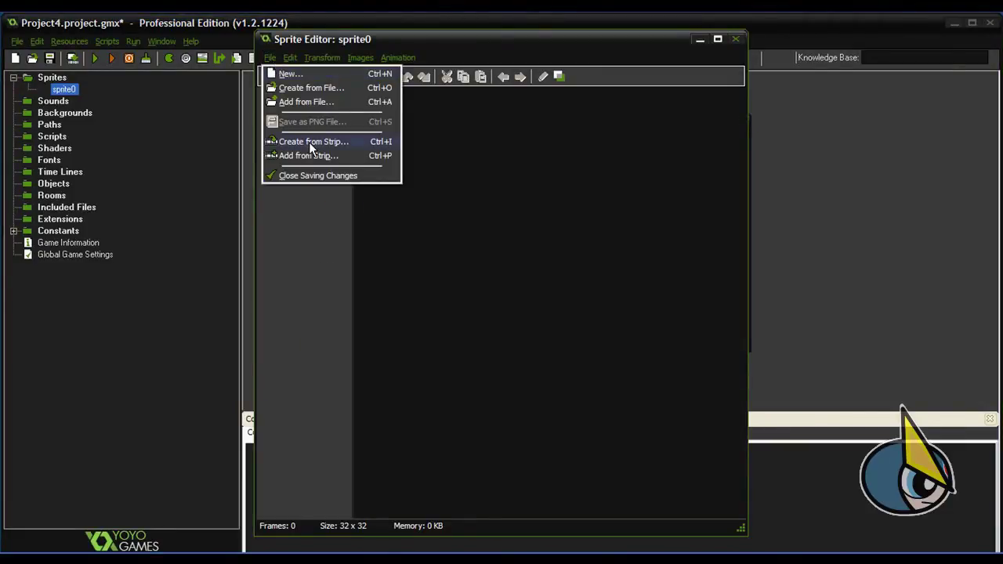
click(310, 141)
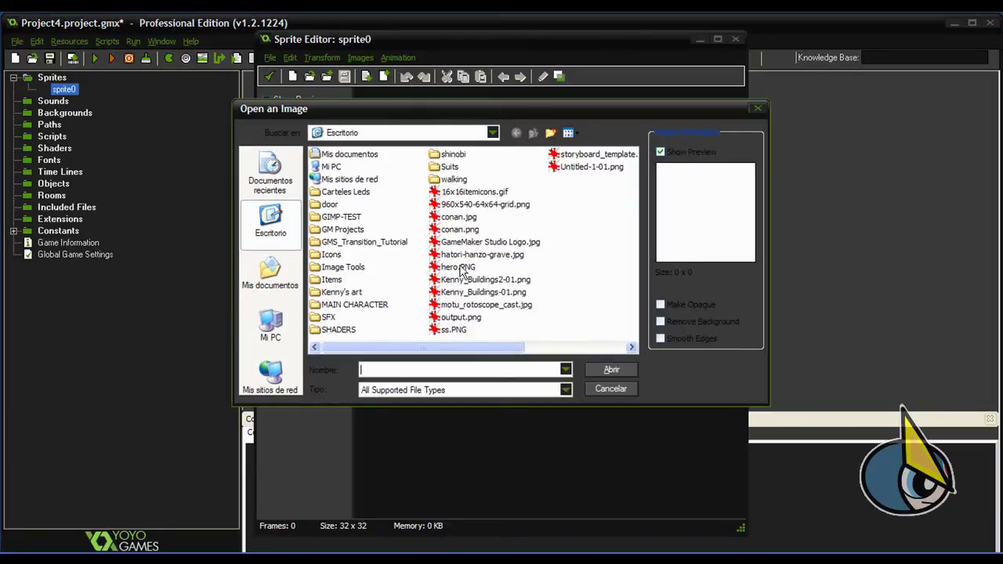
click(470, 320)
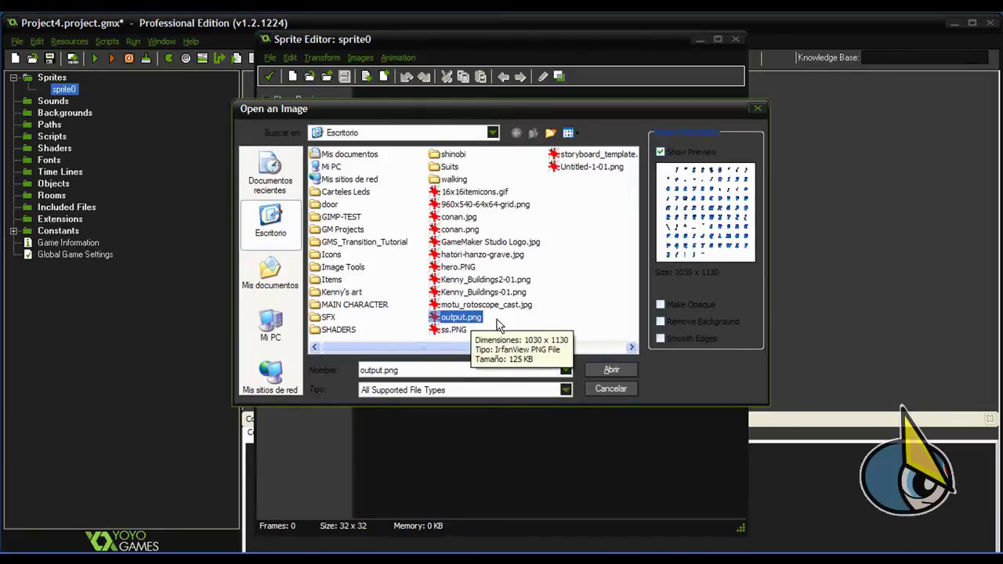
click(660, 339)
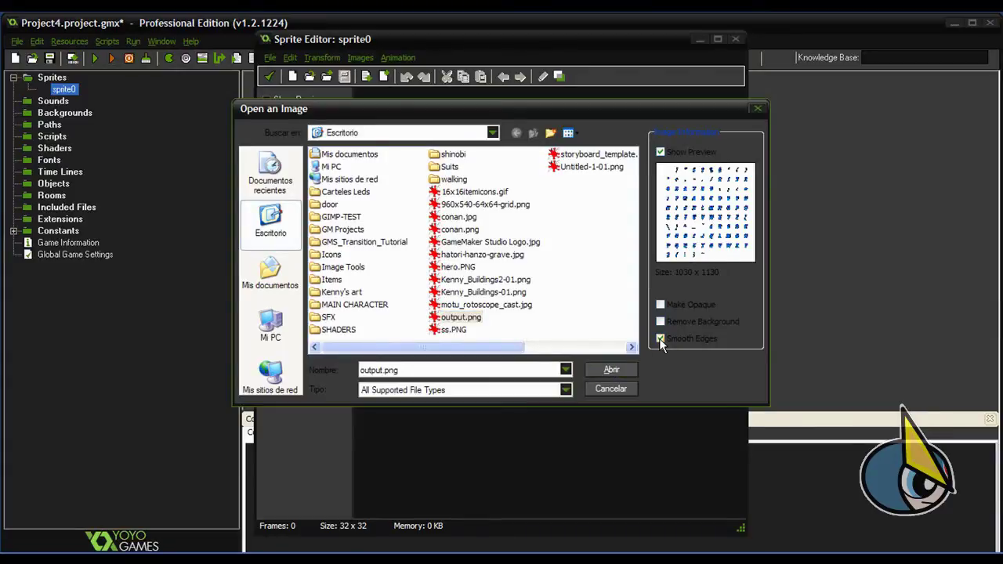
click(612, 370)
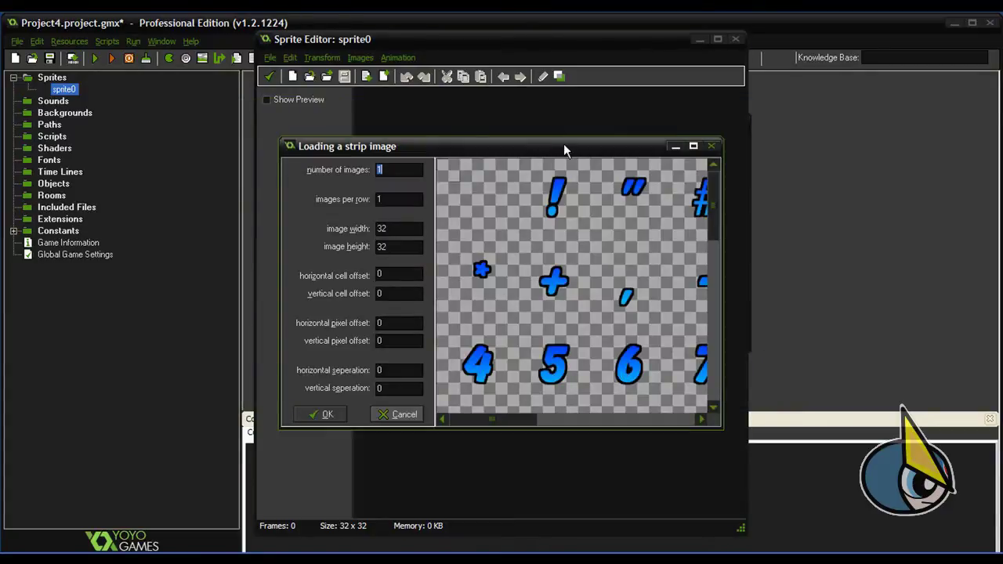
Maximize the Loading a strip image dialog and scroll through the glyph preview
double_click(563, 146)
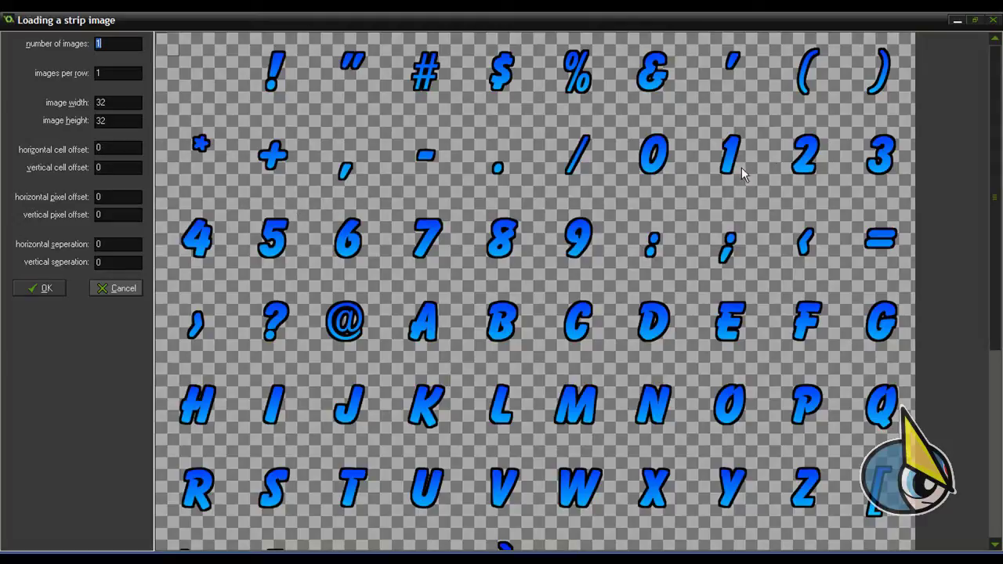
drag(991, 295, 982, 417)
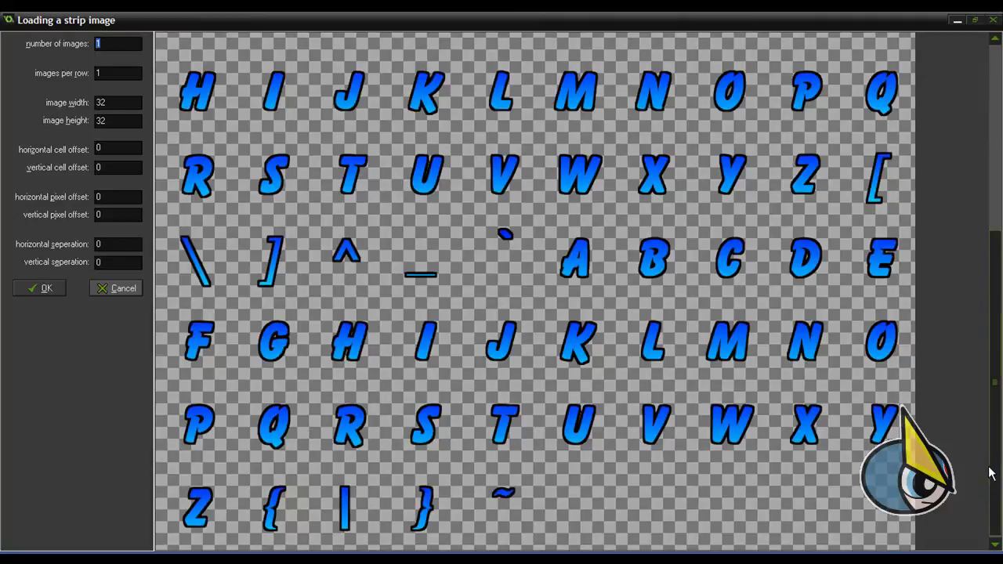
drag(991, 474, 991, 261)
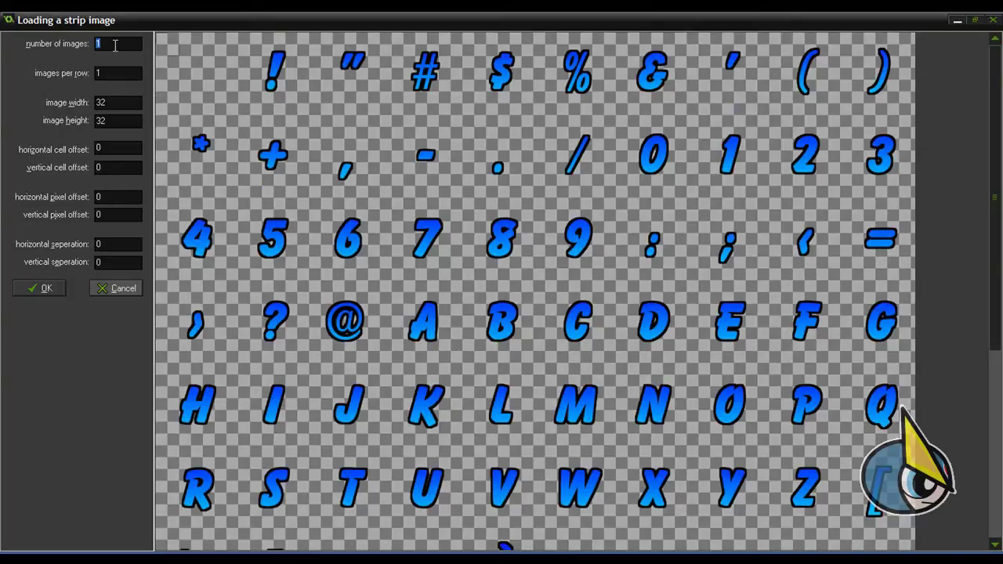
Enter 94 images, 10 per row, and a 100 × 100 cell size
key(BackSpace)
text(9)
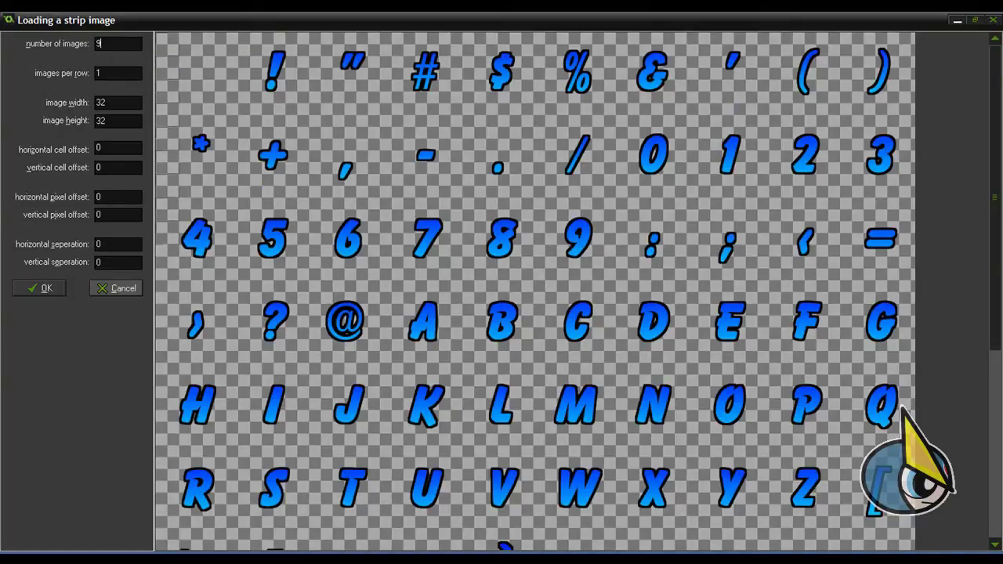
text(4)
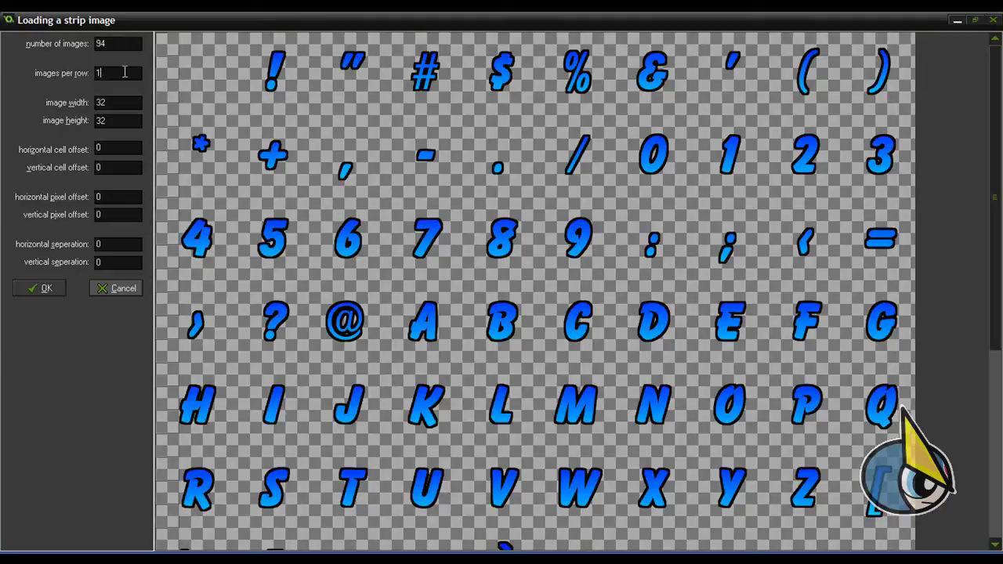
text(0)
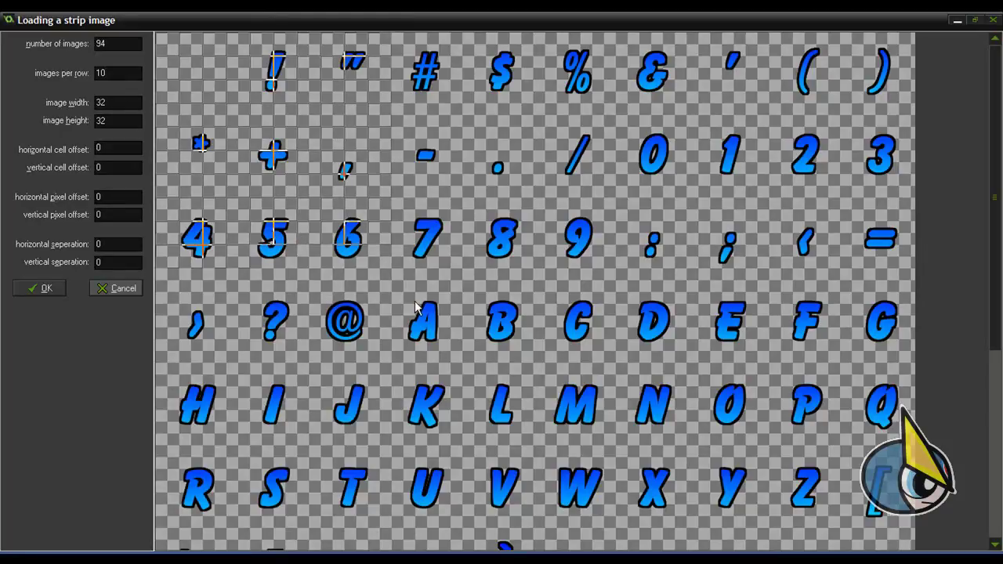
double_click(115, 105)
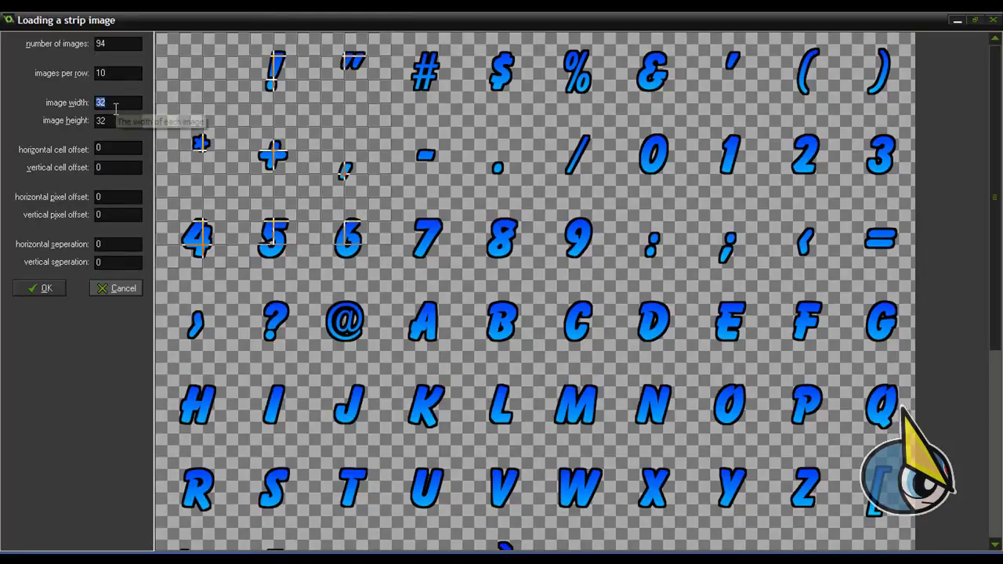
text(100)
double_click(124, 123)
text(1)
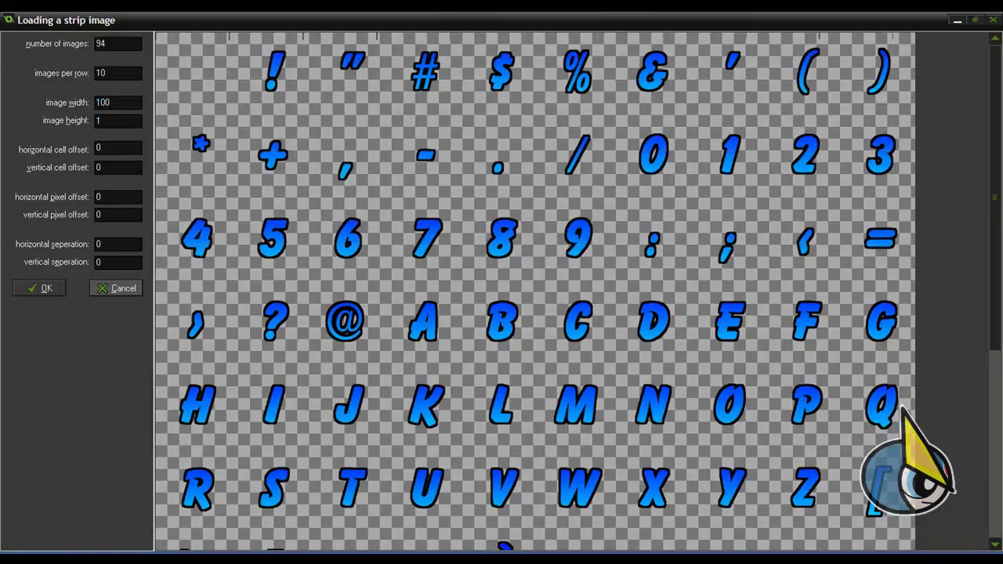
text(00)
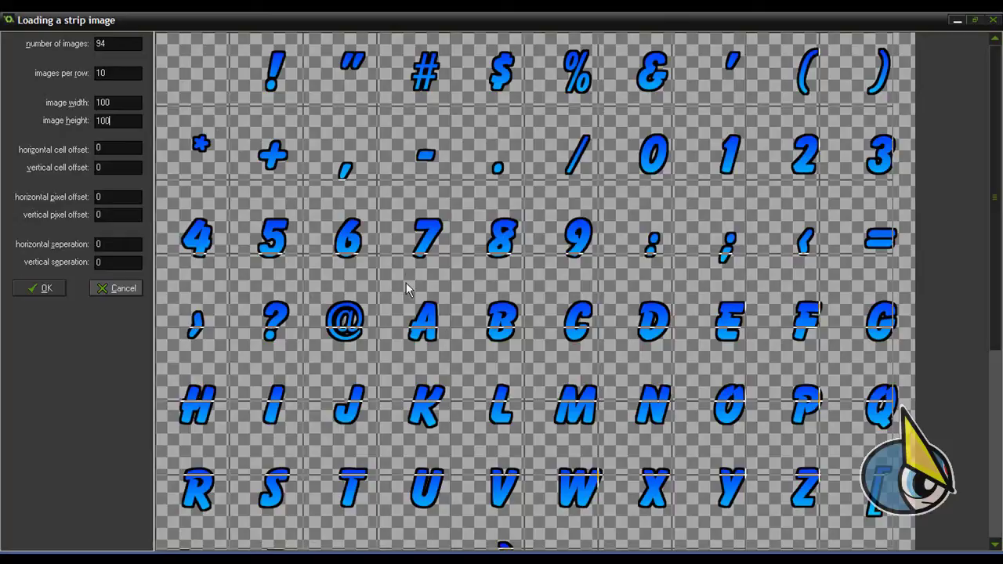
Correct the cell size to 103 × 112, check the grid alignment, and load the frames
double_click(120, 102)
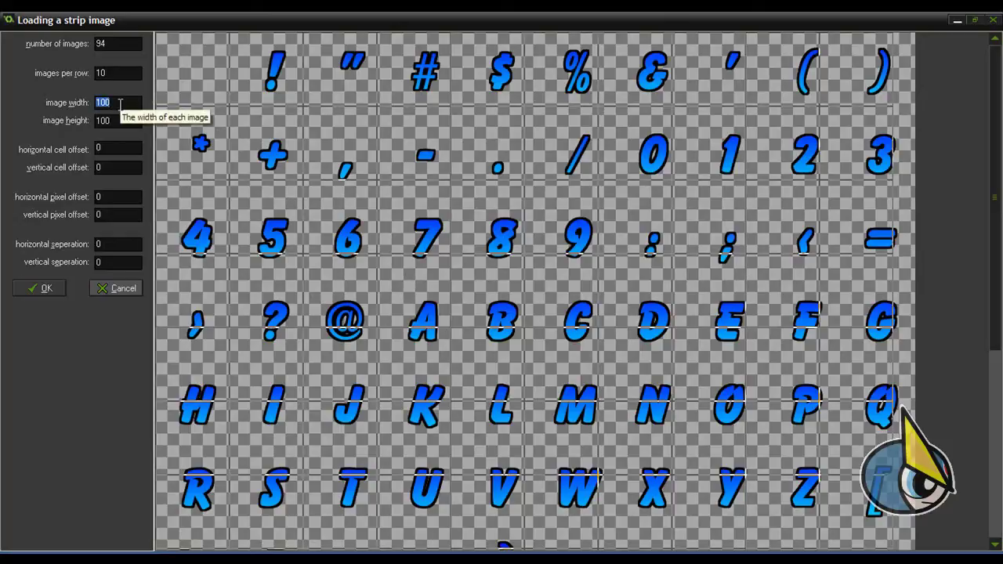
text(103)
key(Tab)
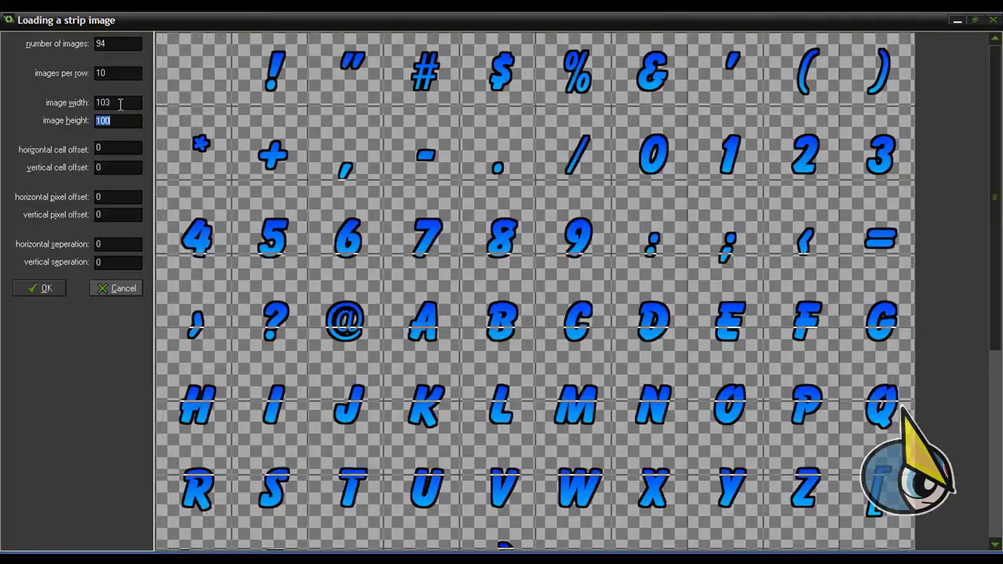
text(112)
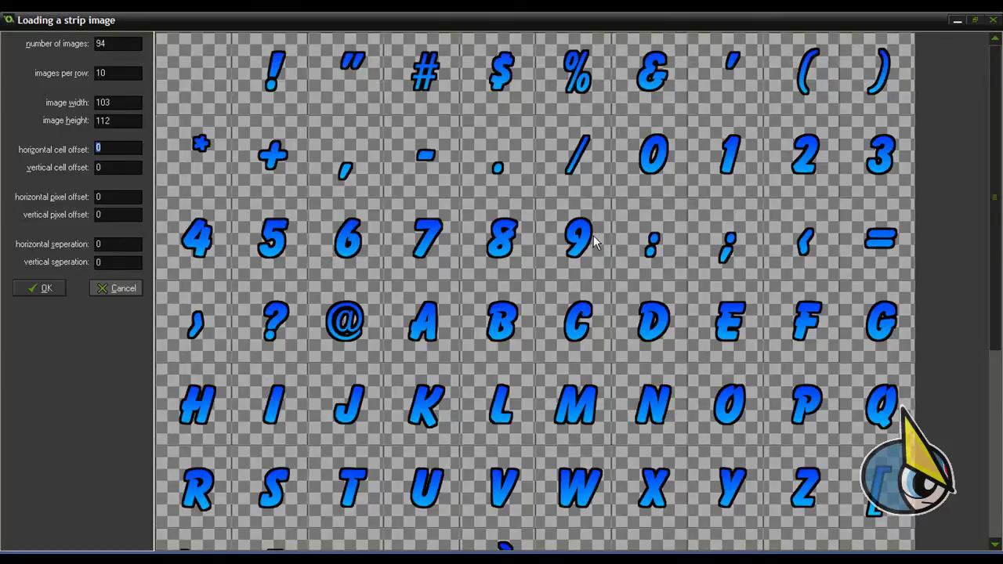
scroll(987, 291, down, 1)
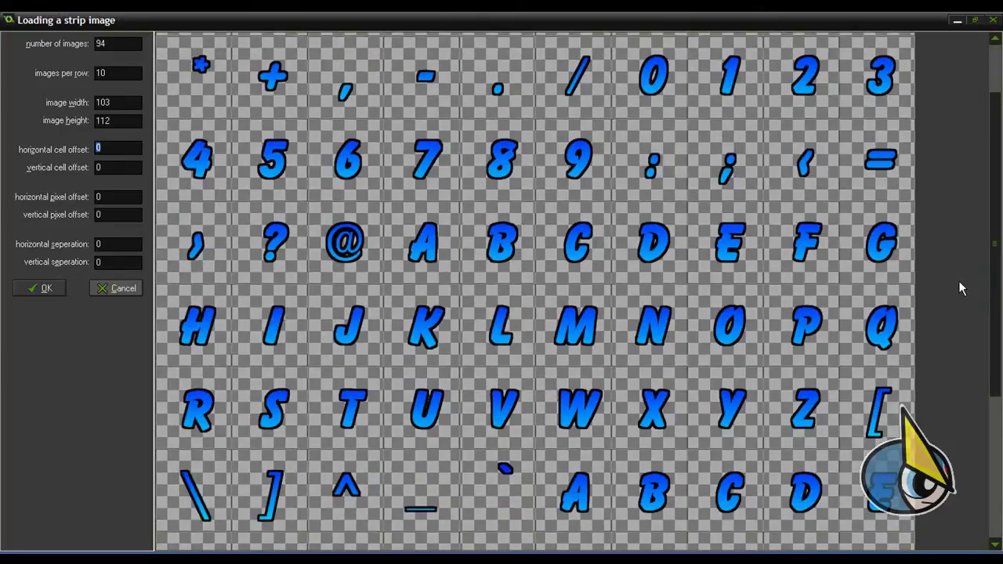
drag(992, 288, 992, 398)
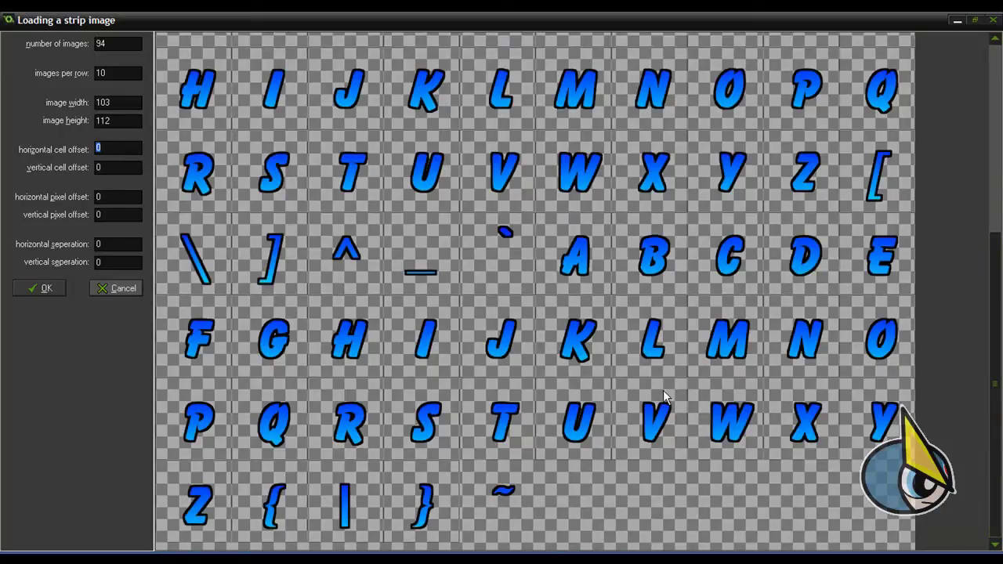
drag(996, 454, 994, 290)
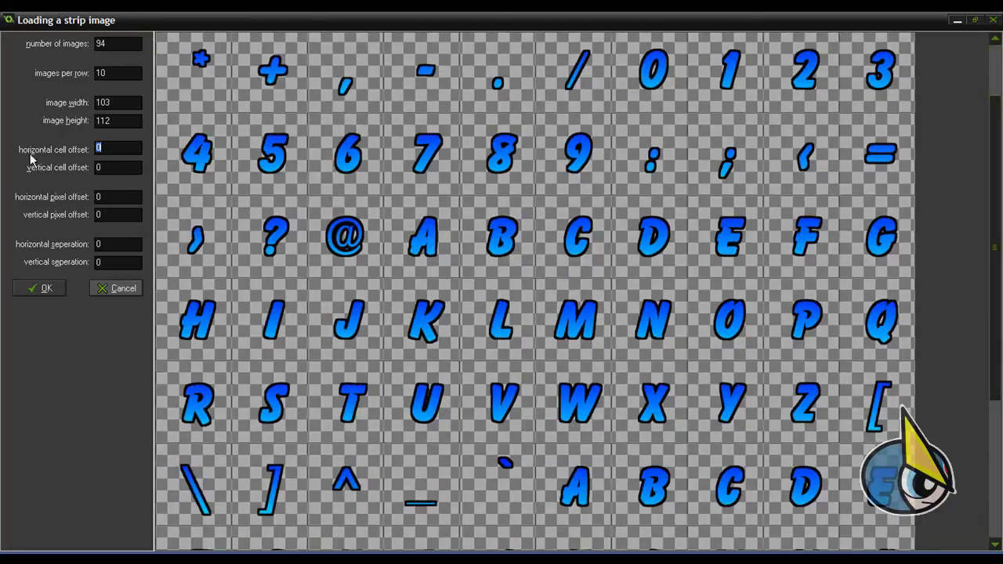
click(40, 289)
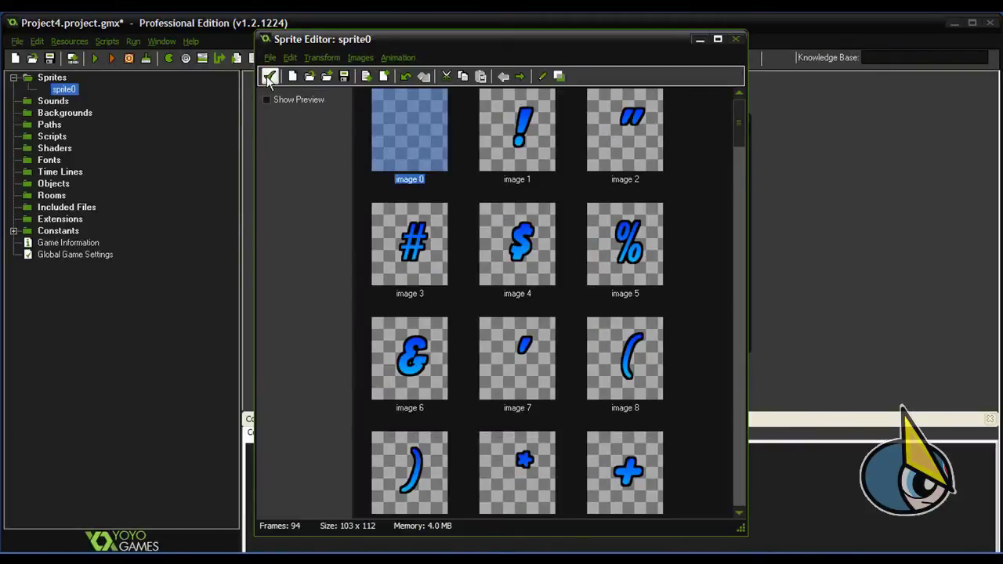
Close the Sprite Editor and rename the sprite to sprBitmapFont
click(269, 77)
double_click(385, 144)
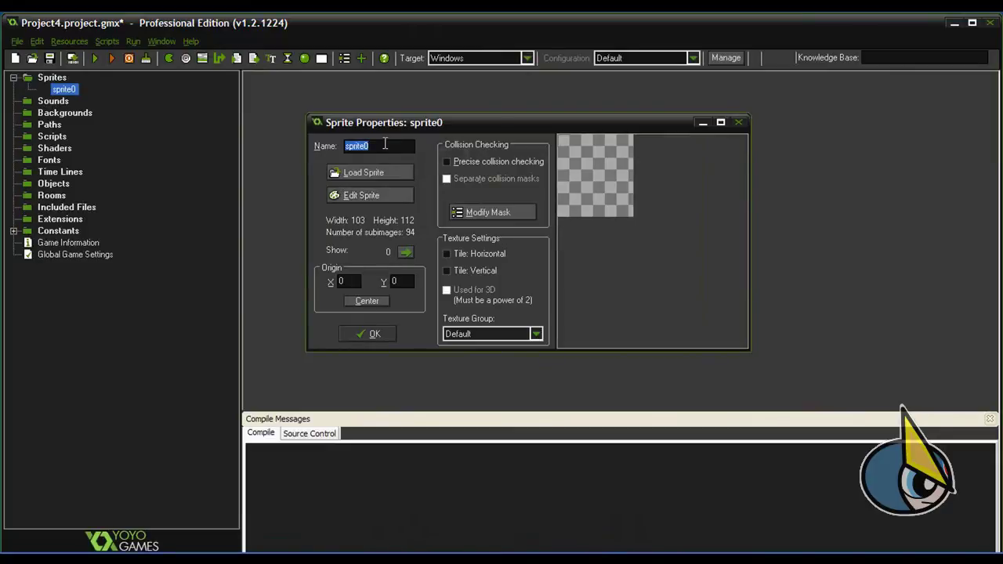
text(sprF)
key(BackSpace)
text(BitmapFont)
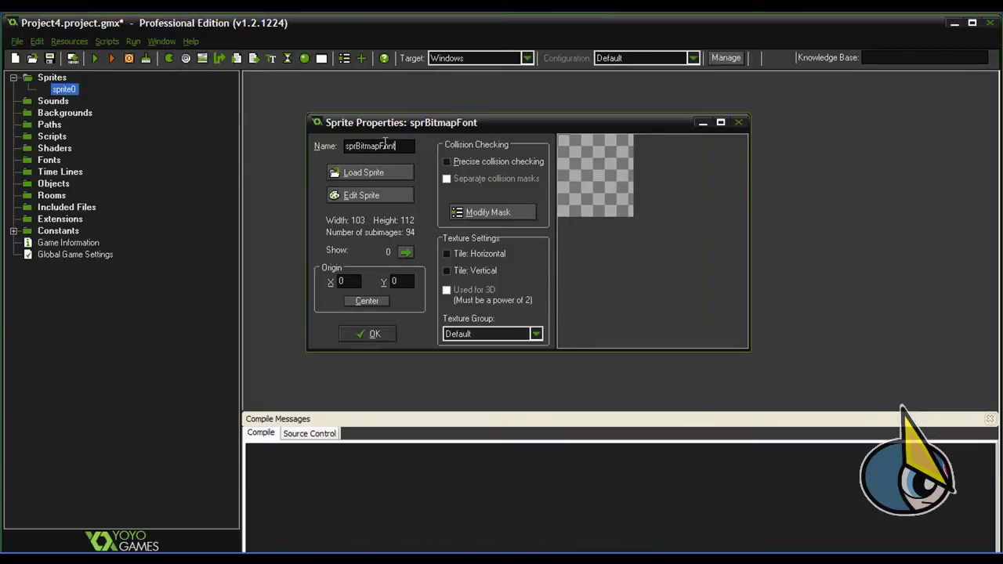
click(369, 332)
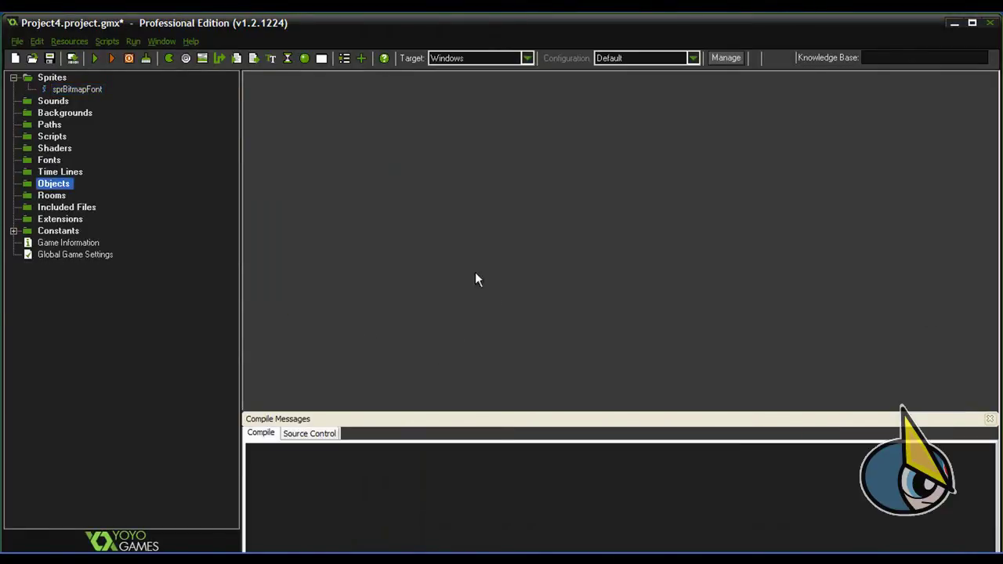
Create a new object in the Objects group and name it objBitmapFont
right_click(62, 186)
click(62, 198)
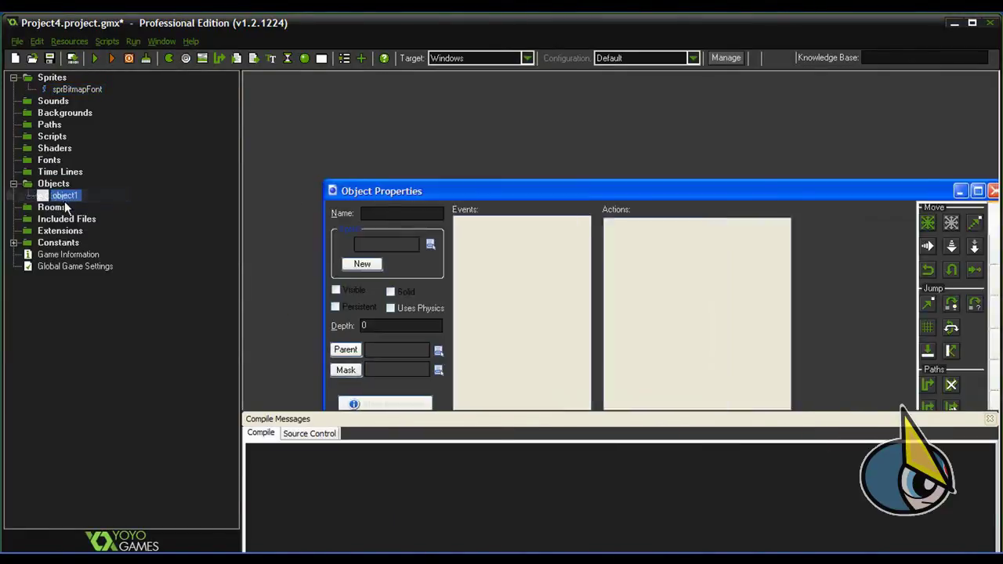
drag(488, 190, 462, 86)
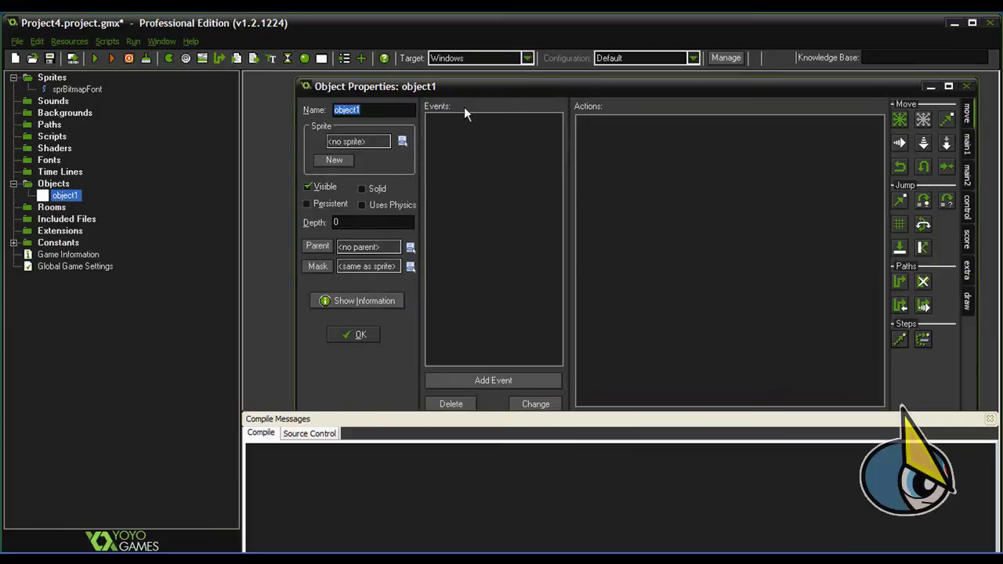
text(objBitmapFont)
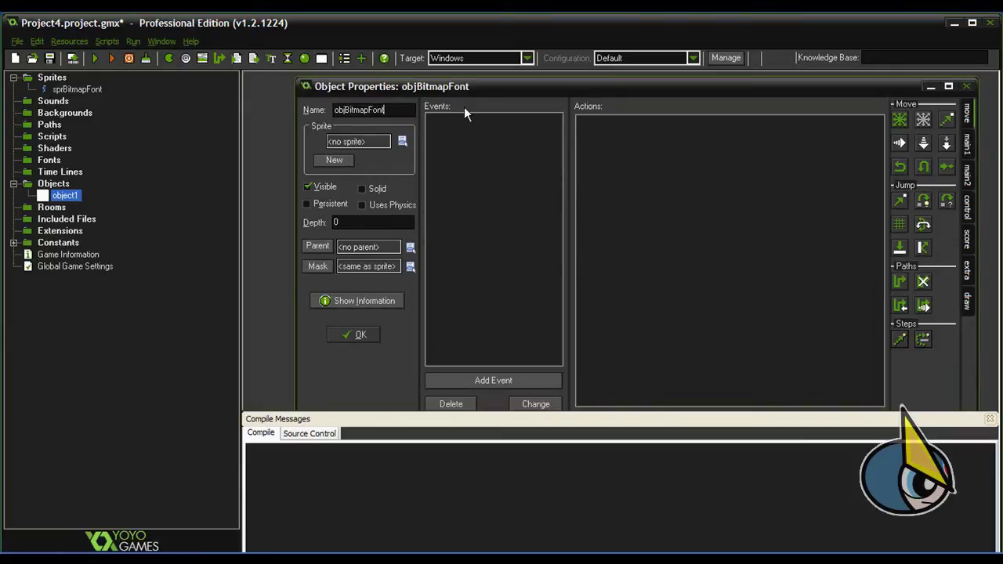
key(Return)
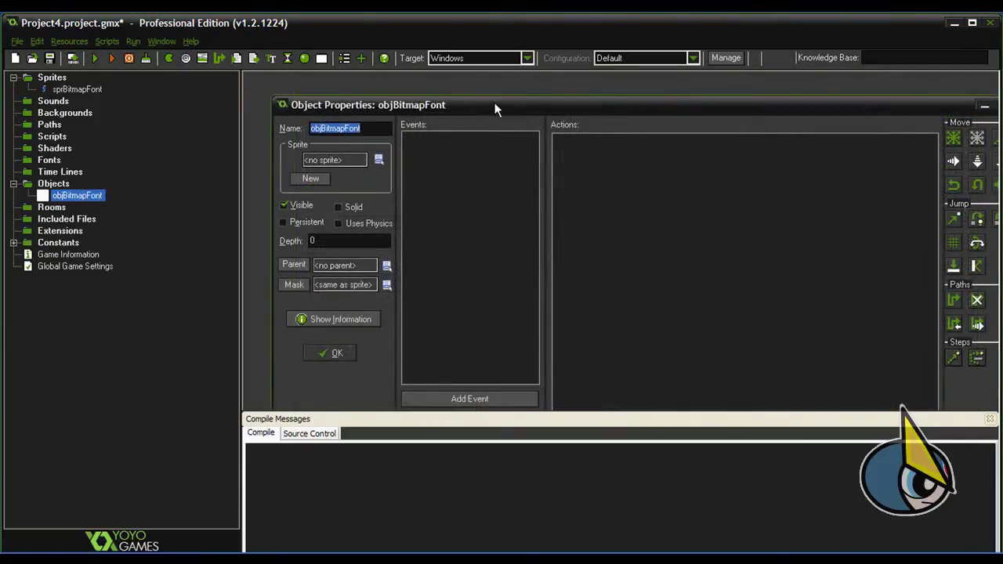
Add a Create event to objBitmapFont and fit its properties window on screen
click(481, 392)
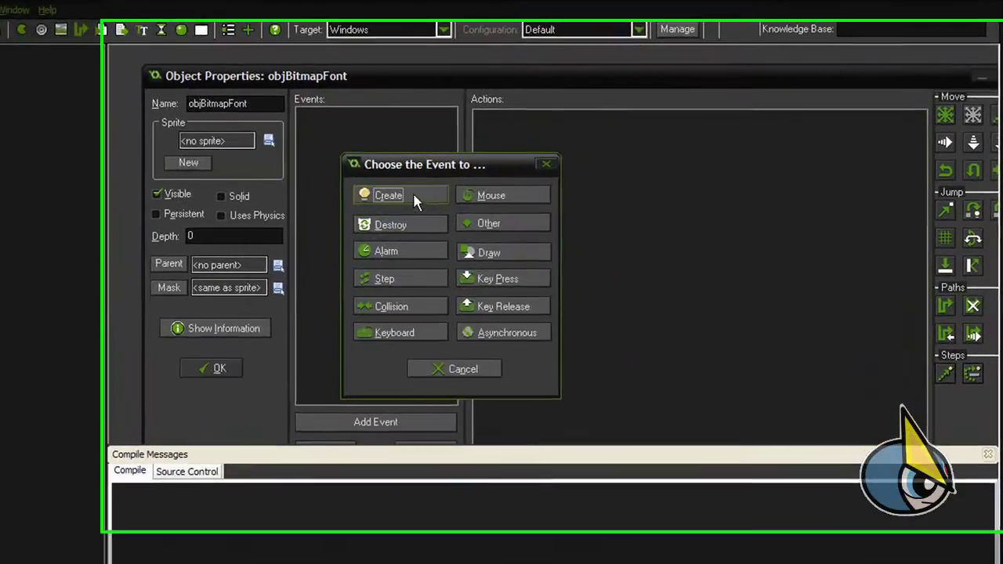
click(479, 199)
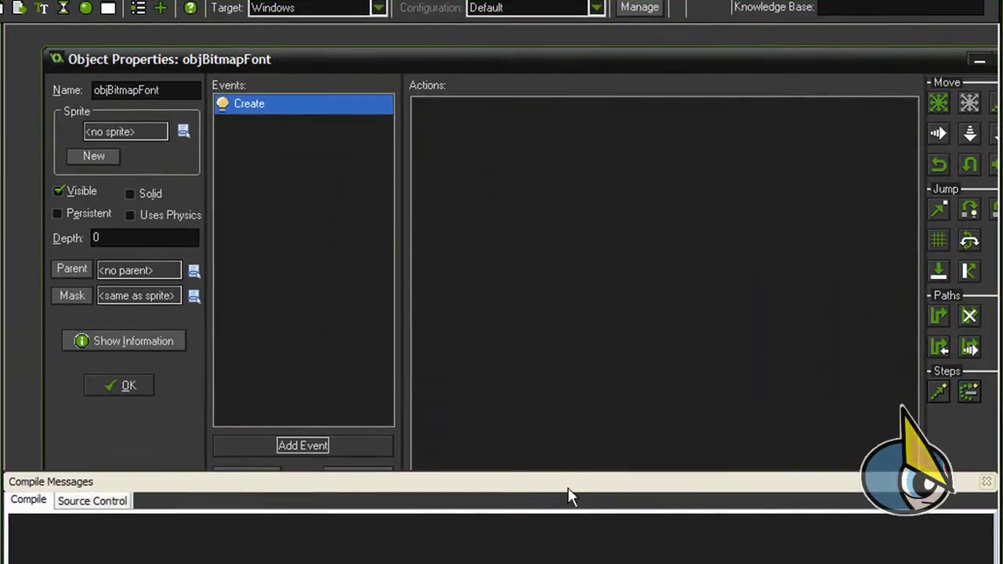
click(987, 482)
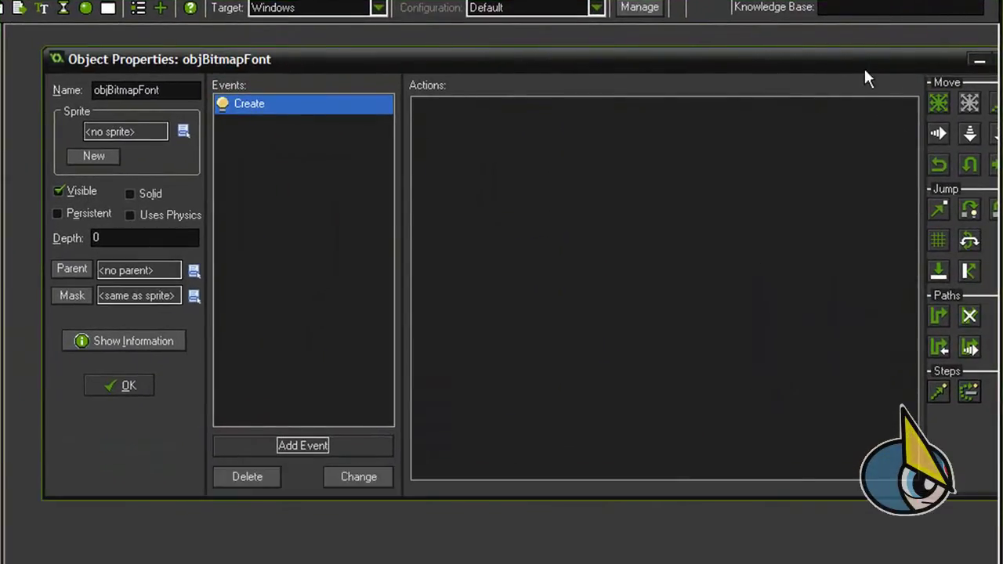
drag(865, 70, 837, 69)
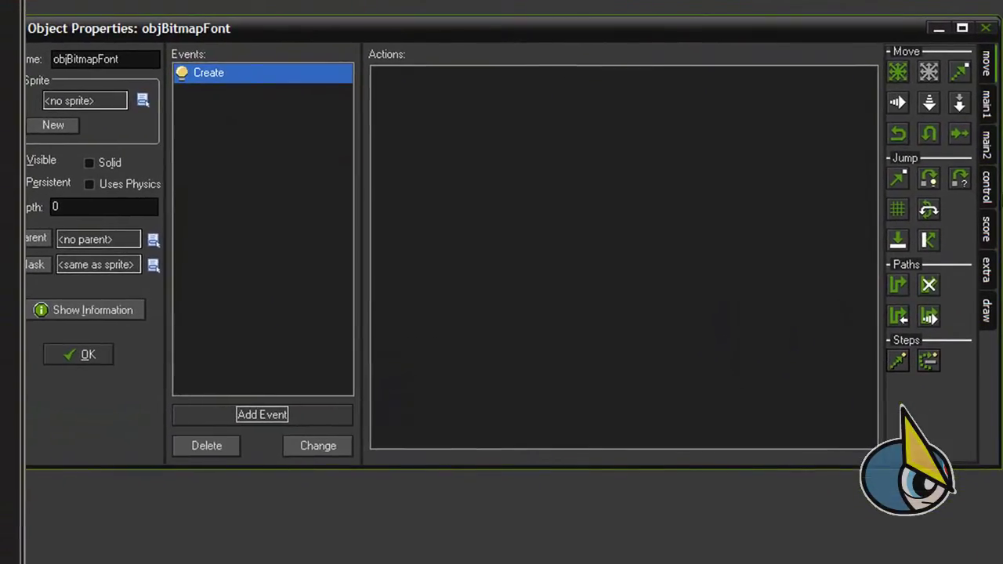
drag(997, 192, 830, 195)
drag(580, 30, 672, 30)
Drop an Execute Code action from the control tab into the Create event
click(909, 205)
drag(819, 259, 649, 224)
drag(316, 113, 361, 90)
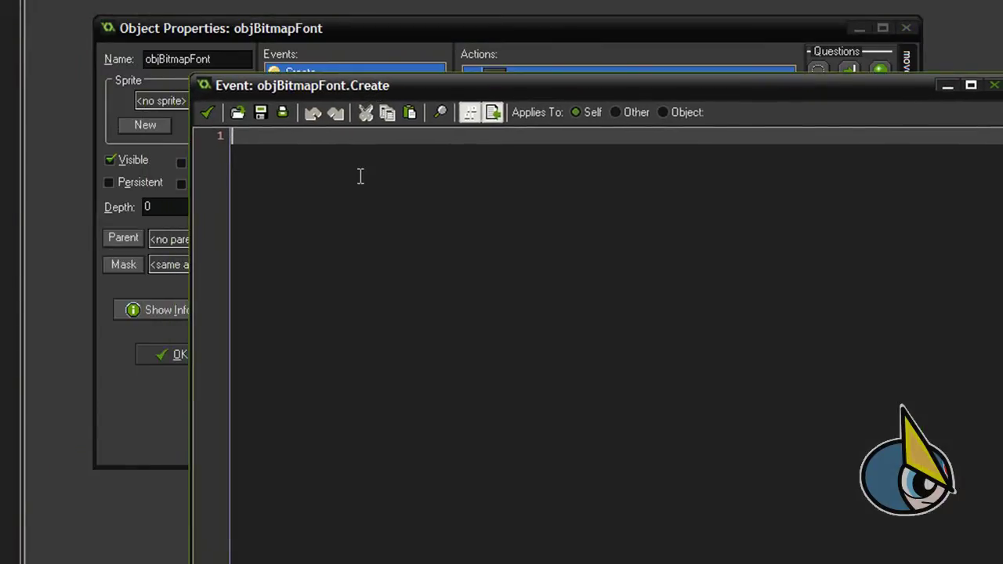